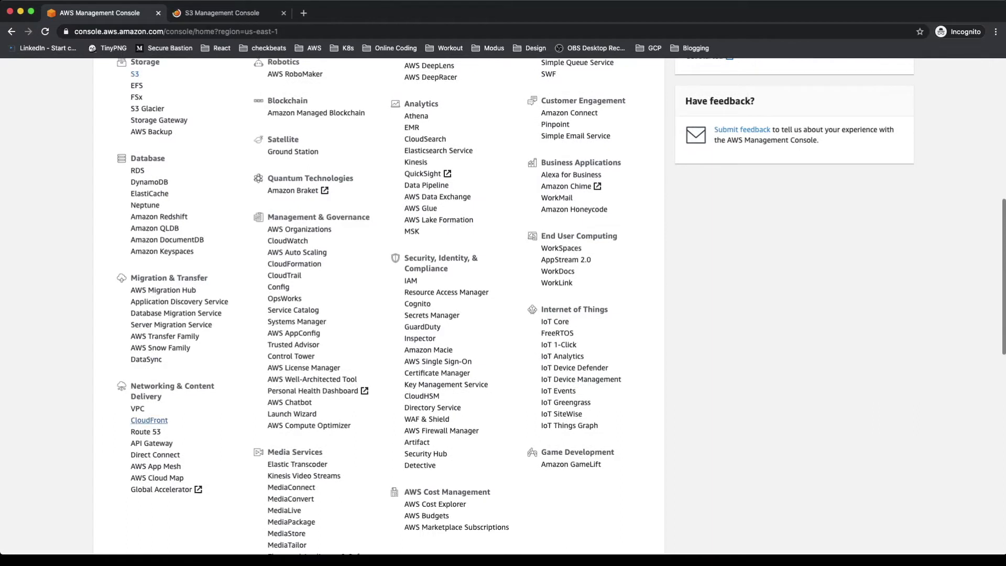
Step: Open CloudFront, switch to the S3 console and create a bucket named vim-web-bucket in US East (N. Virginia)
left_click(150, 420)
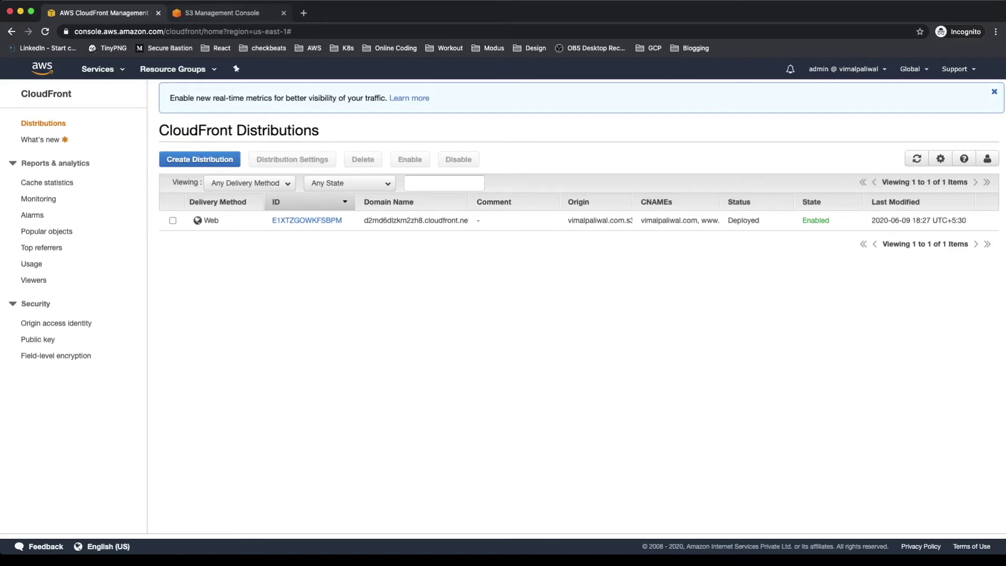
key("ctrl+Tab")
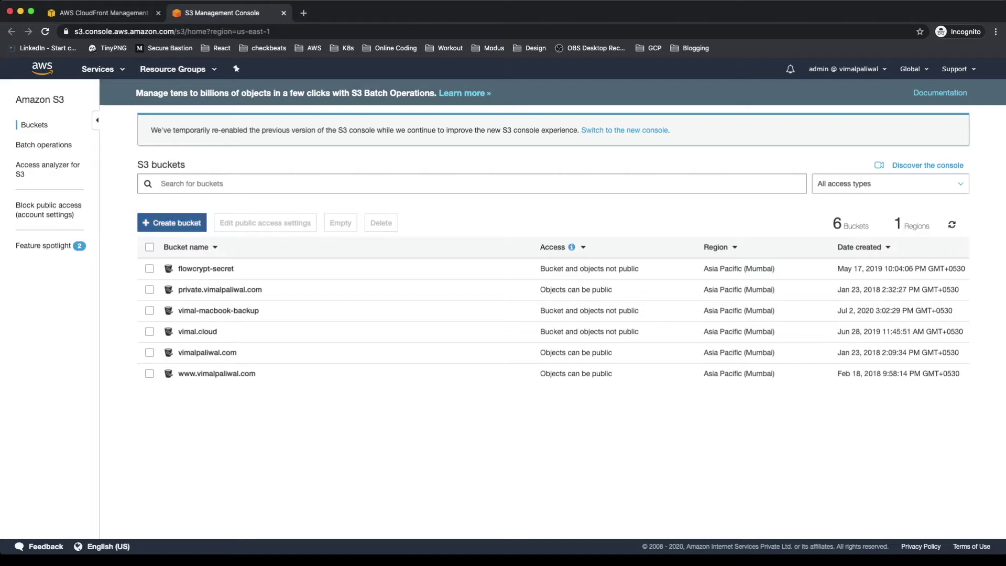
left_click(172, 222)
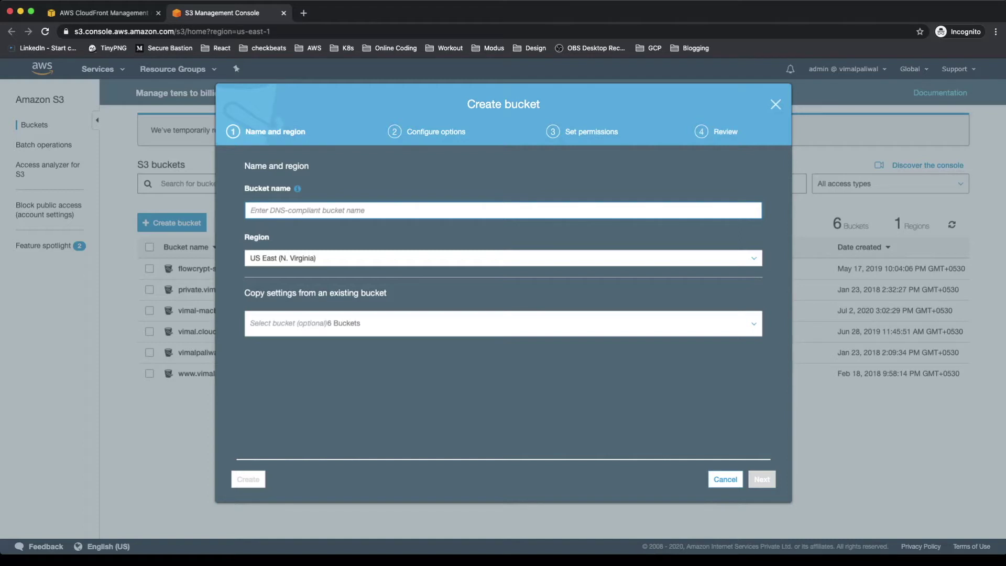
type("vim-")
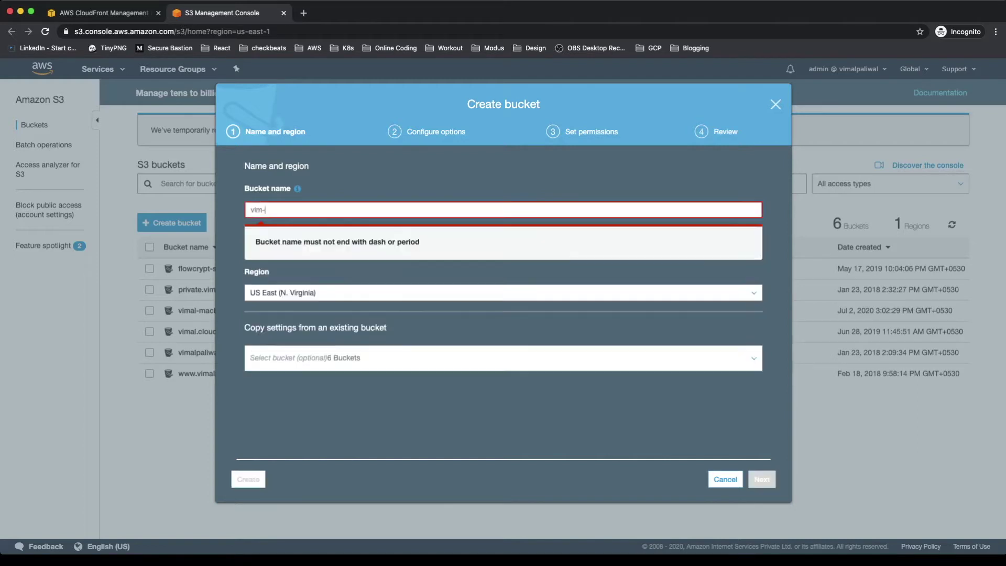
type("web-bucket")
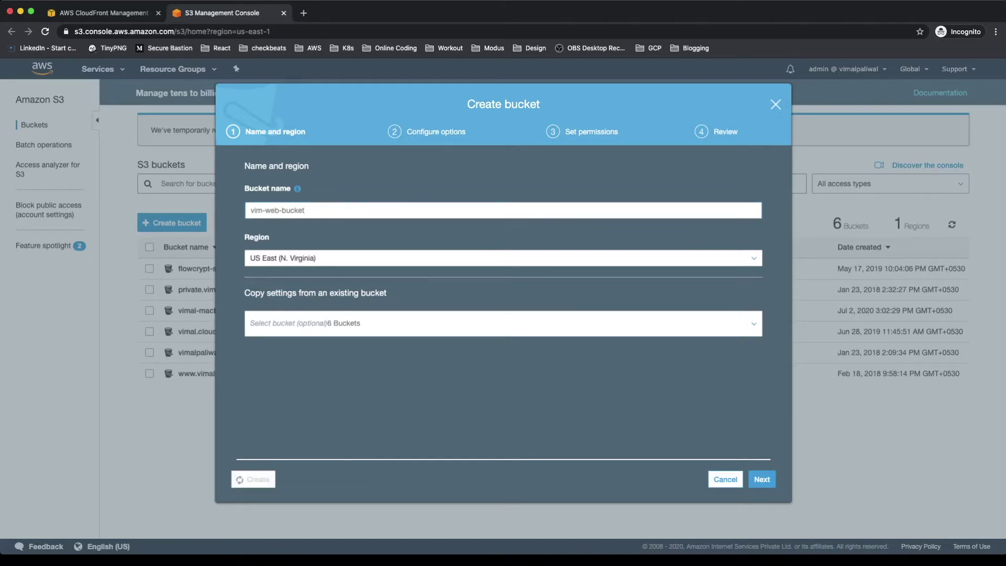
left_click(248, 479)
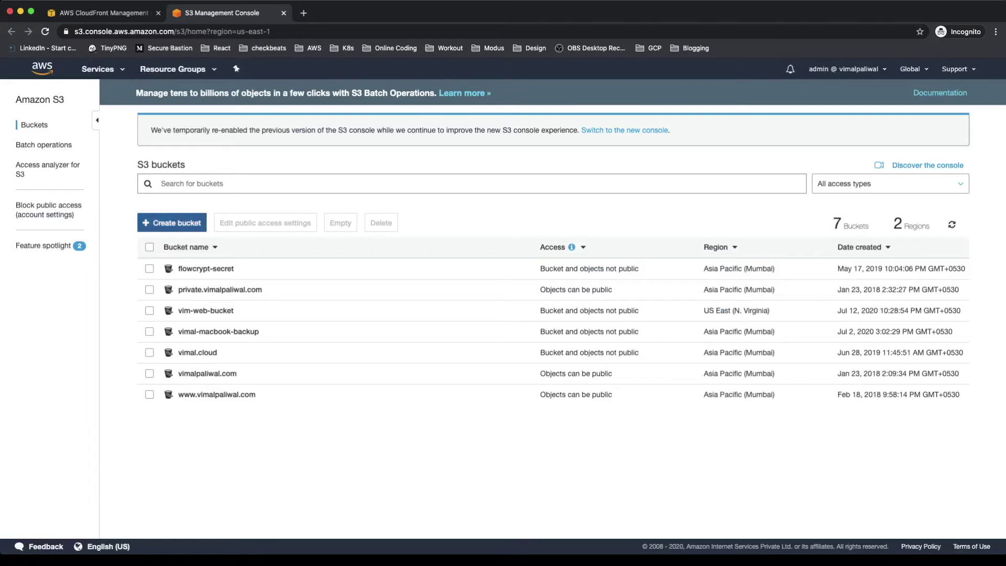
Step: Create a second S3 bucket named vim-blog-bucket in US East (N. Virginia)
key("Return")
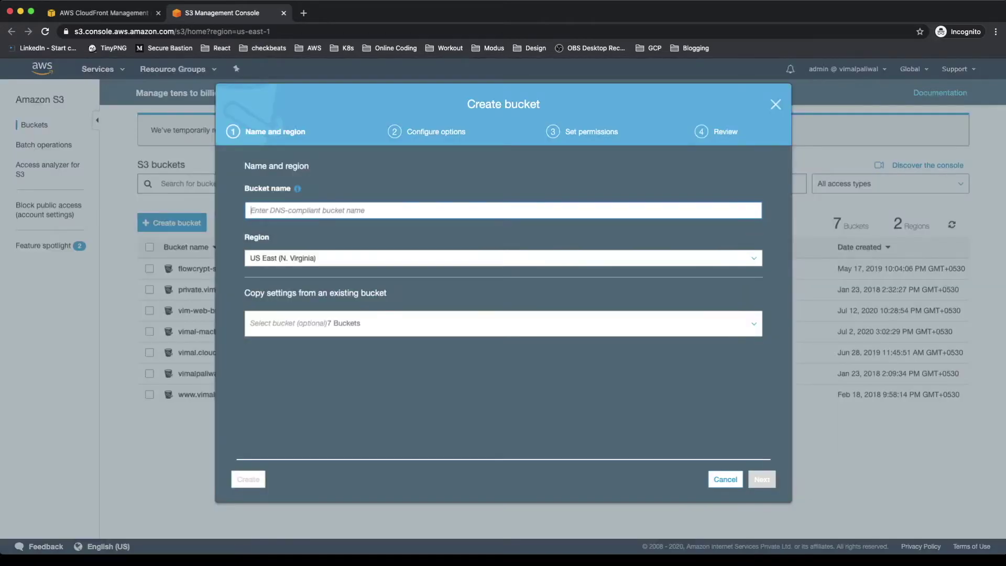
type("vimal")
key("BackSpace")
key("BackSpace")
type("-blog-")
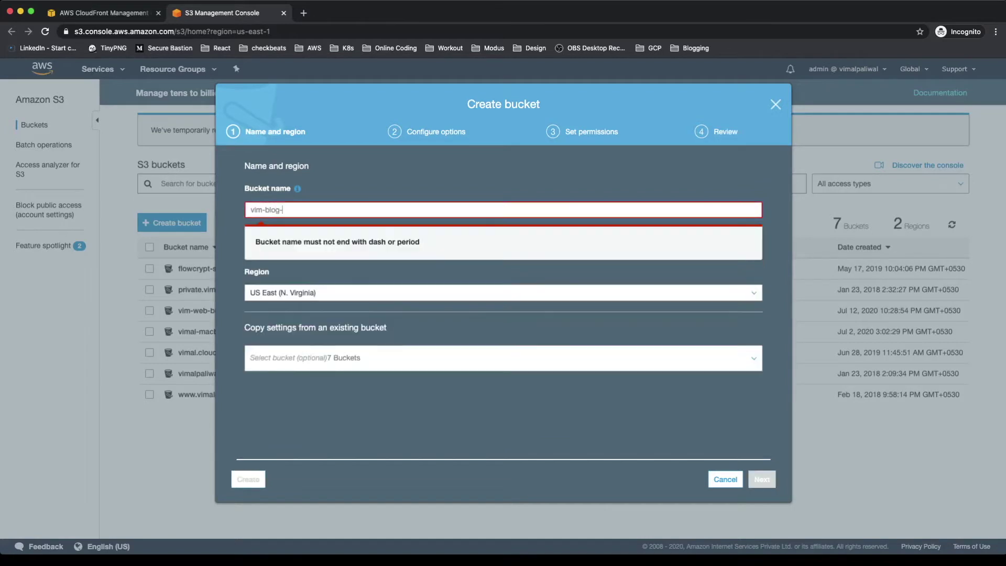
type("bucket")
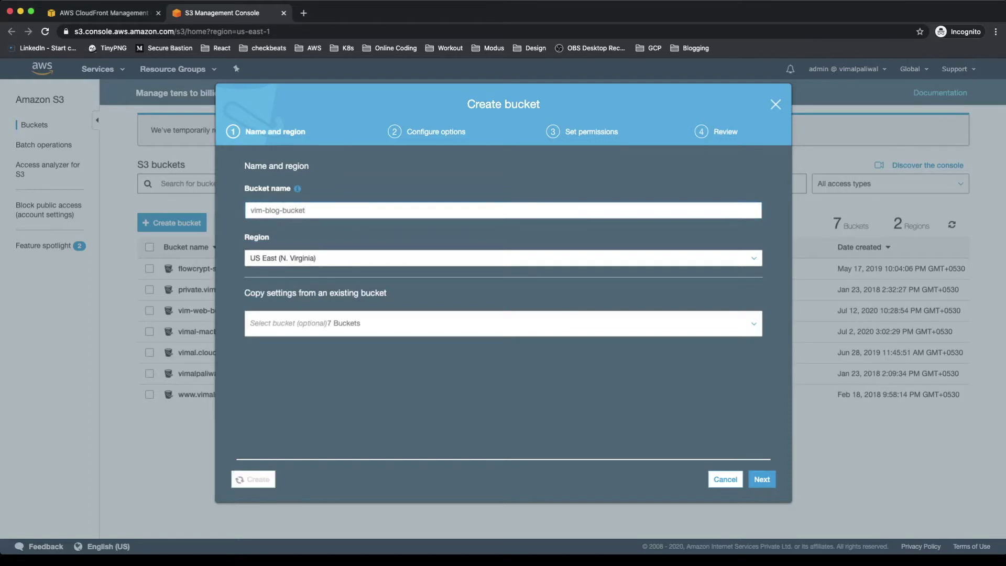
left_click(248, 479)
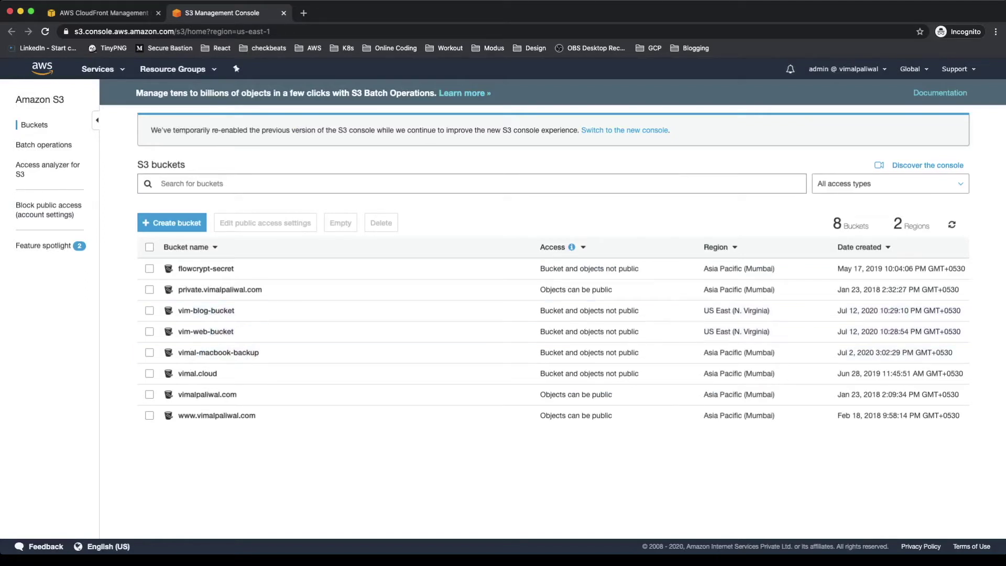
Step: Return to CloudFront and start a web distribution with vim-web-bucket.s3.amazonaws.com as the origin domain name
key("ctrl+shift+Tab")
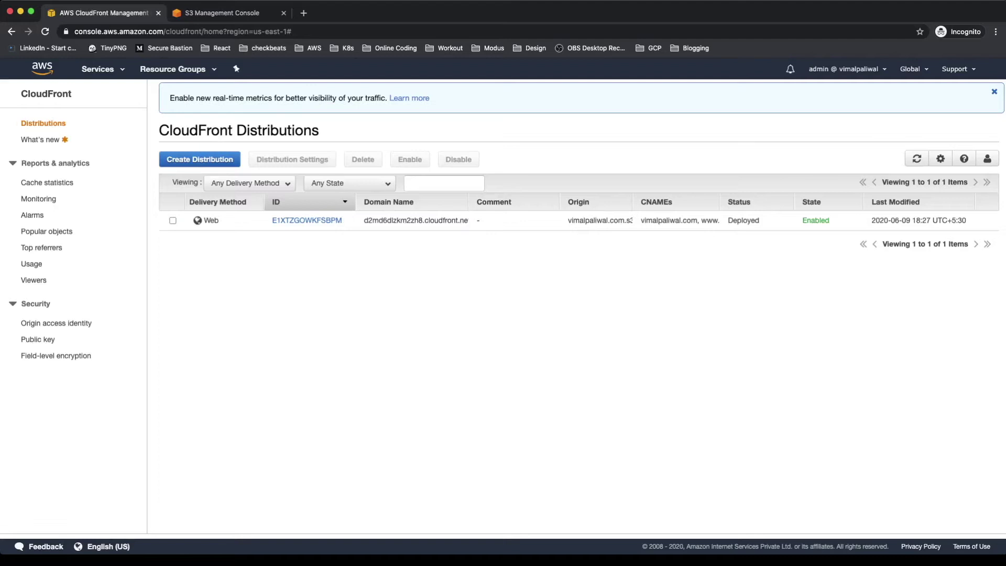
left_click(200, 160)
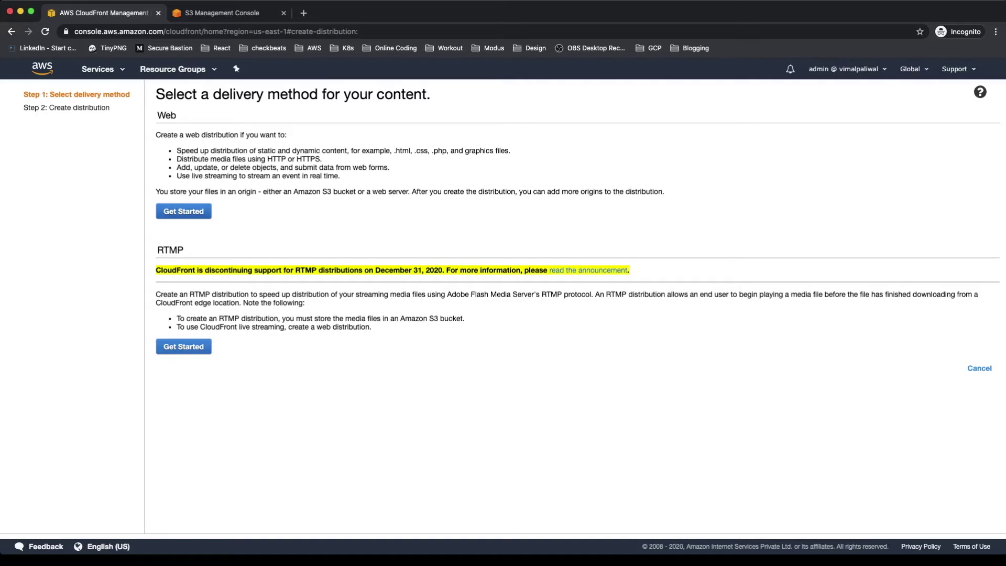
left_click(183, 211)
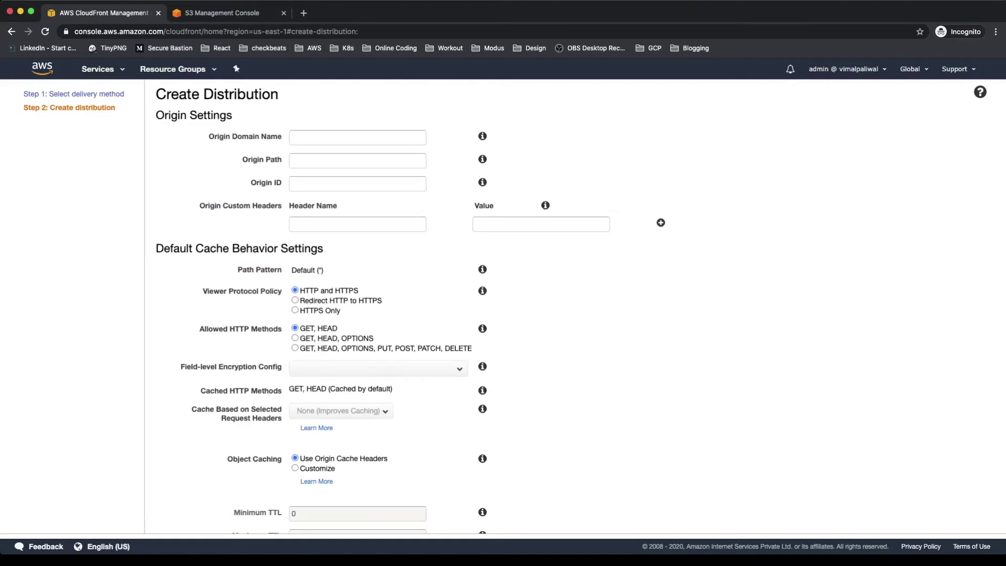
left_click(357, 137)
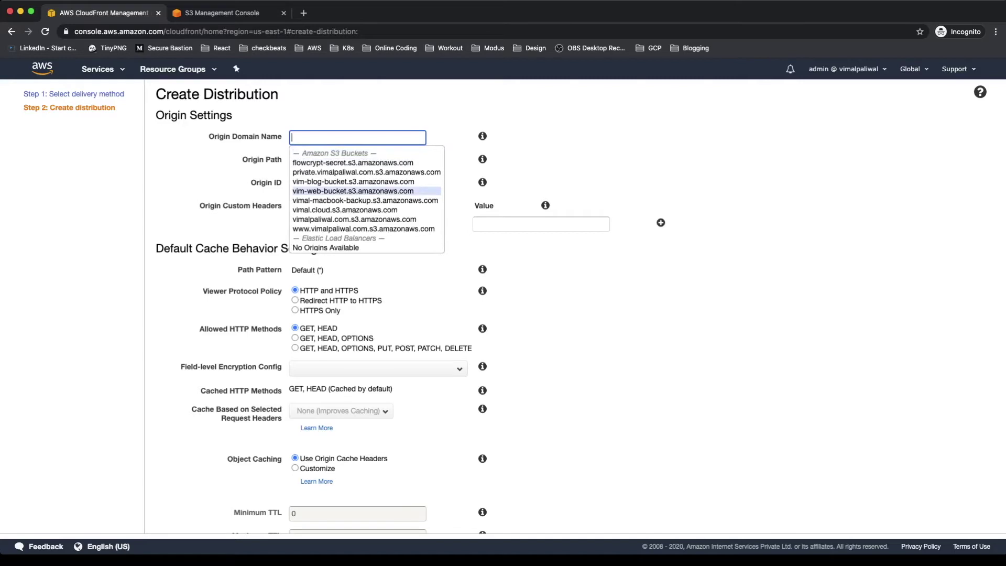
left_click(367, 191)
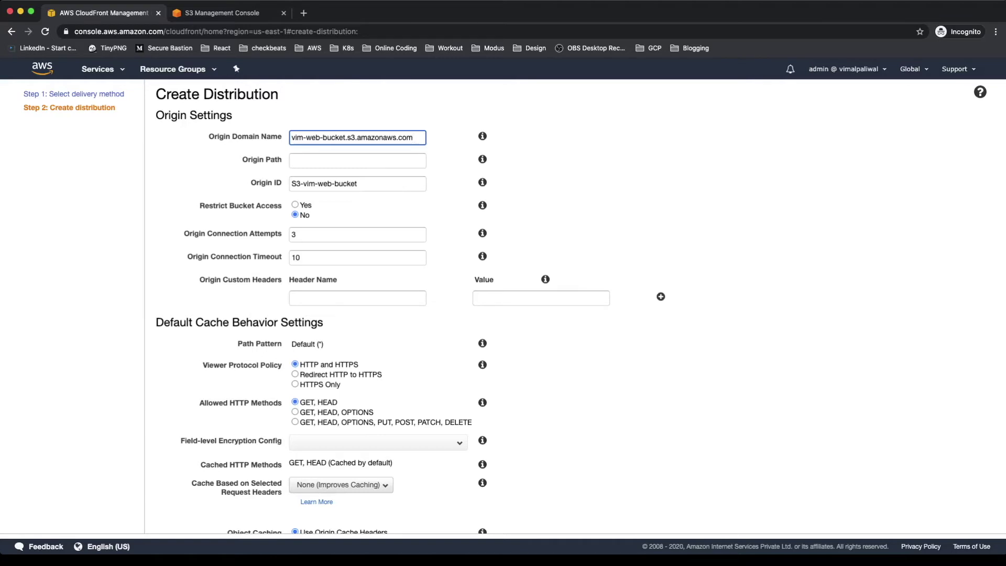
Step: Restrict bucket access with a new origin access identity and set the viewer protocol policy to Redirect HTTP to HTTPS
left_click(295, 205)
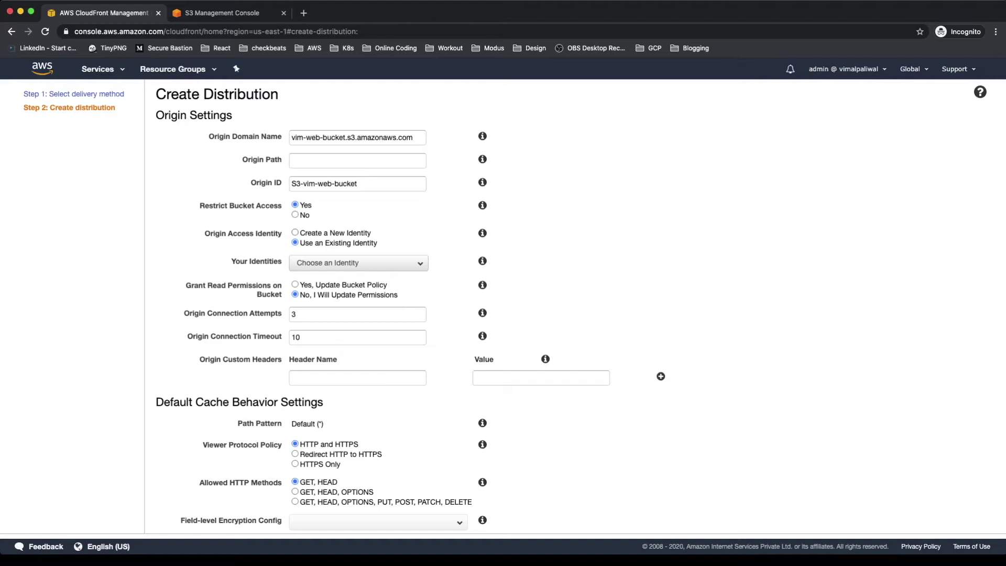
left_click(295, 233)
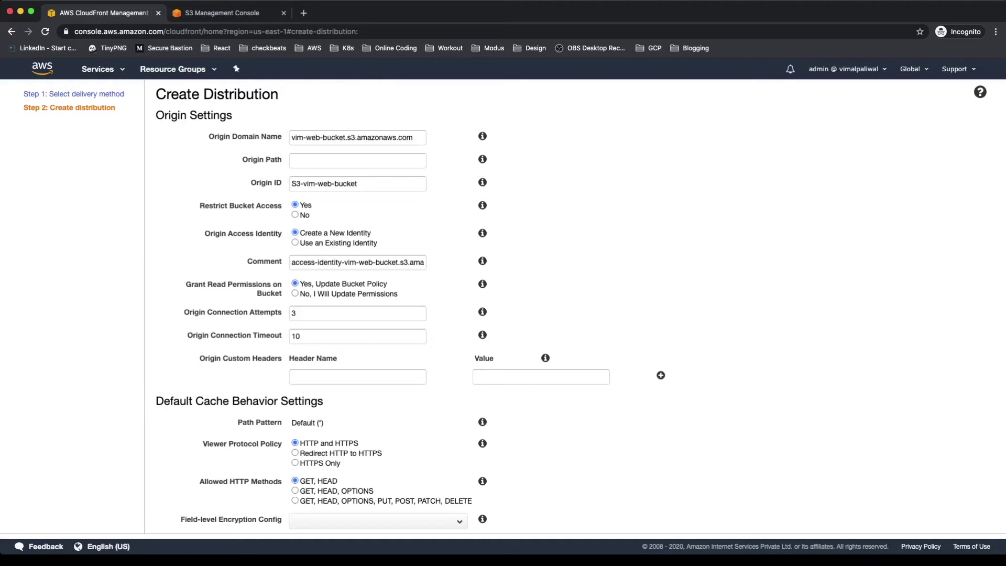
scroll(581, 306, "down", 3)
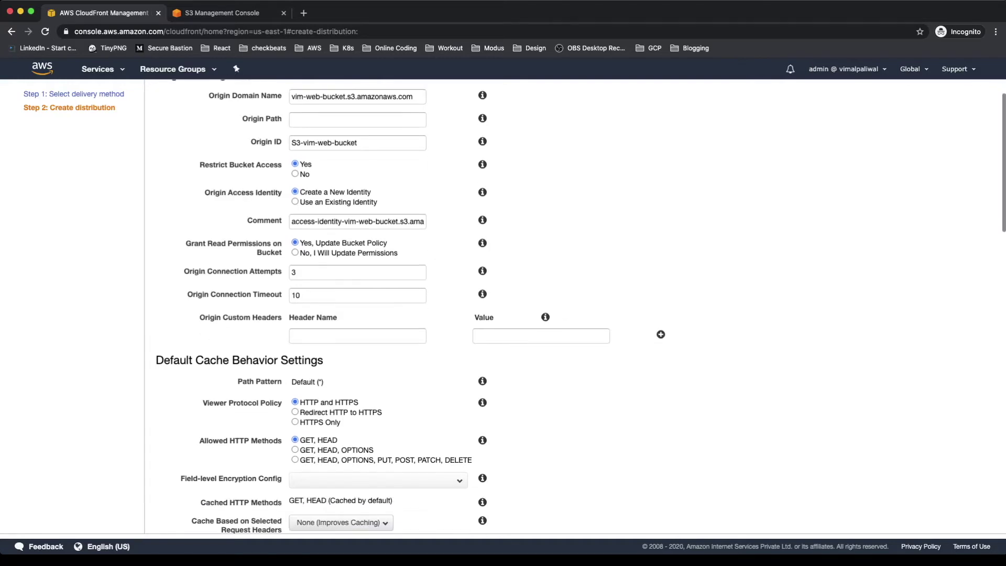
scroll(581, 307, "down", 3)
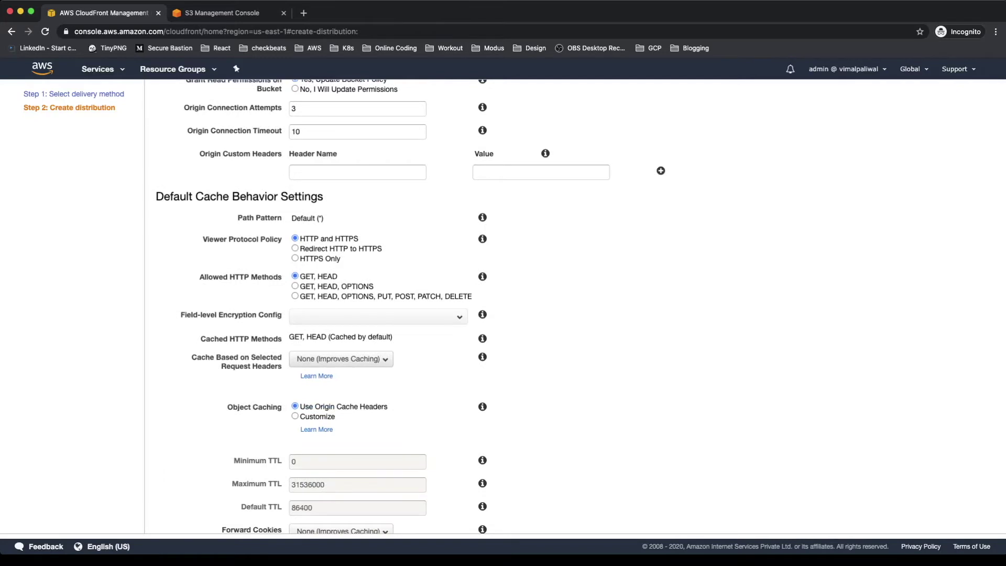
left_click(294, 248)
scroll(580, 306, "down", 3)
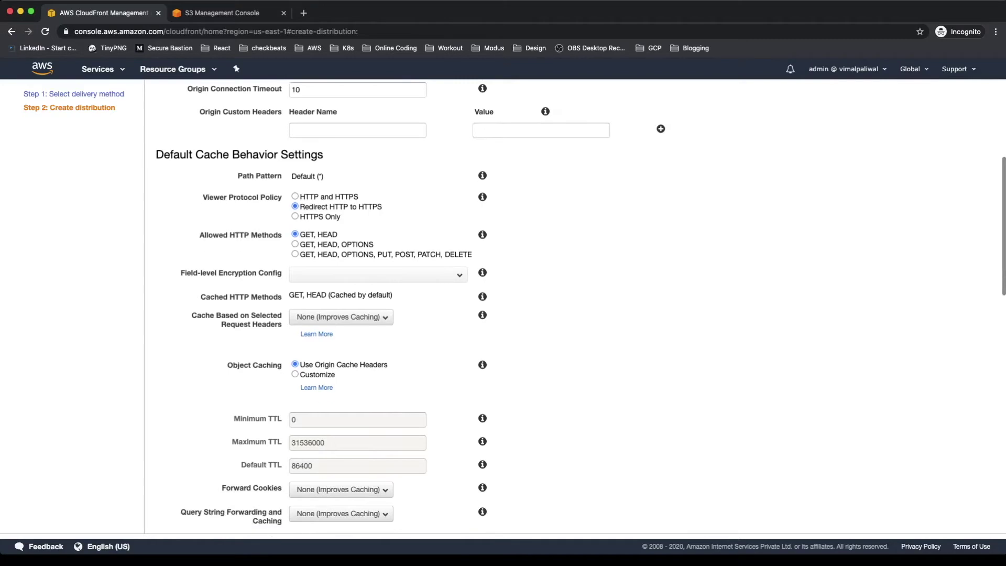
scroll(580, 307, "down", 5)
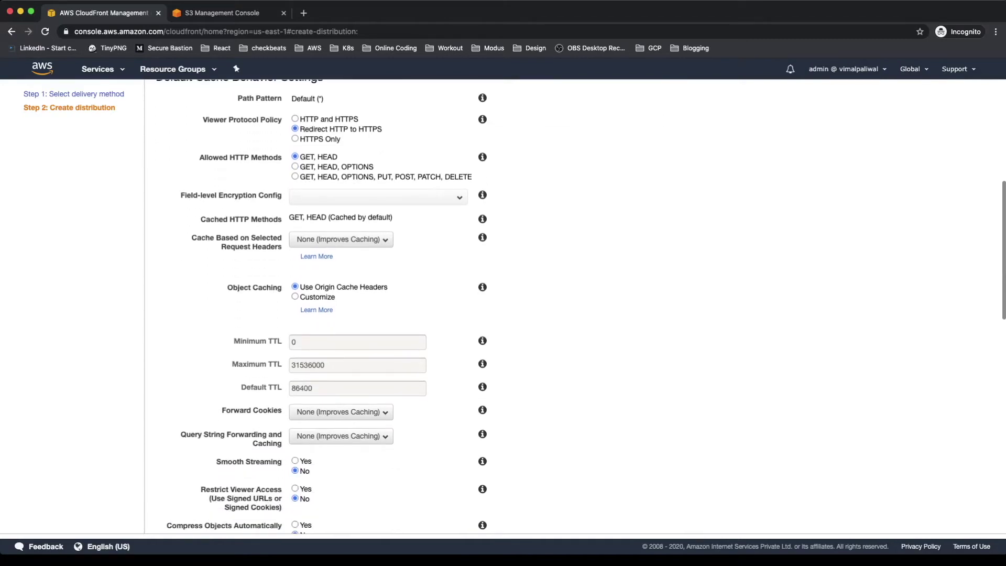
scroll(580, 306, "down", 5)
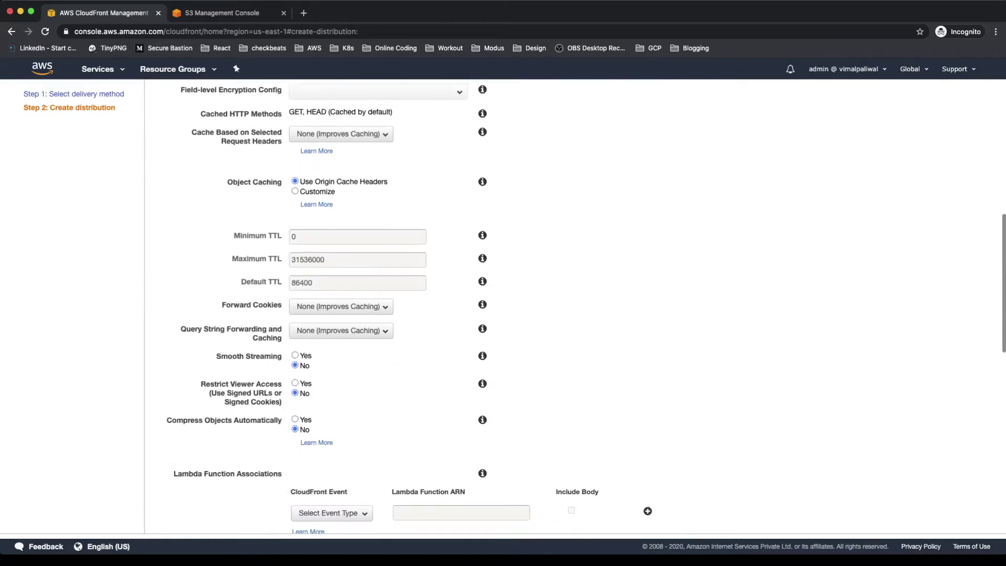
scroll(580, 307, "down", 10)
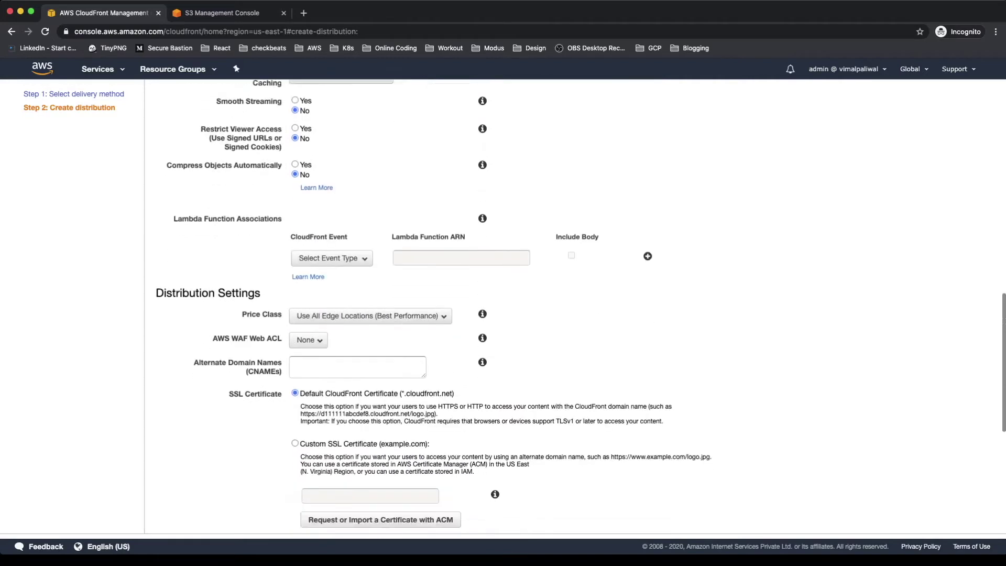
scroll(581, 306, "down", 4)
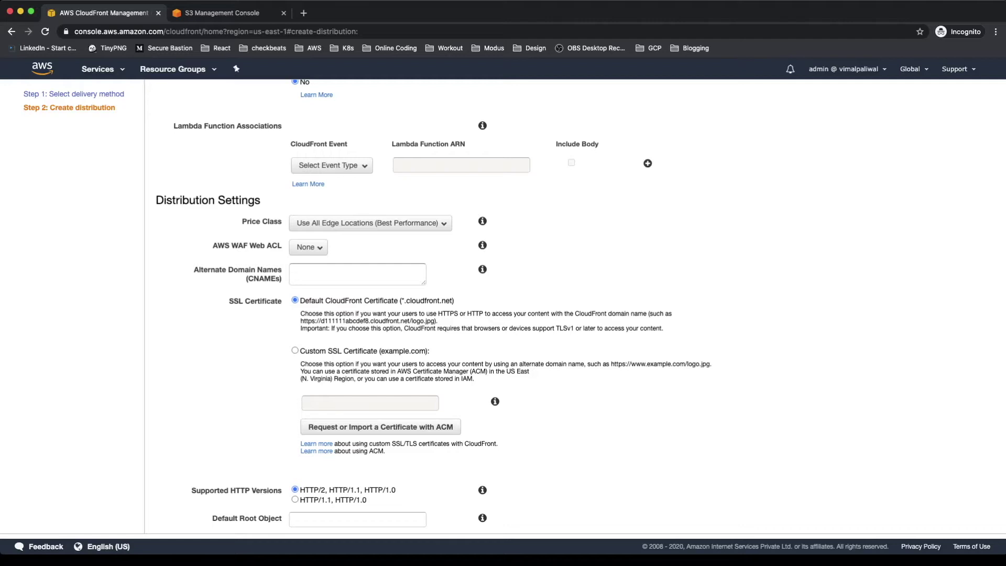
left_click(357, 274)
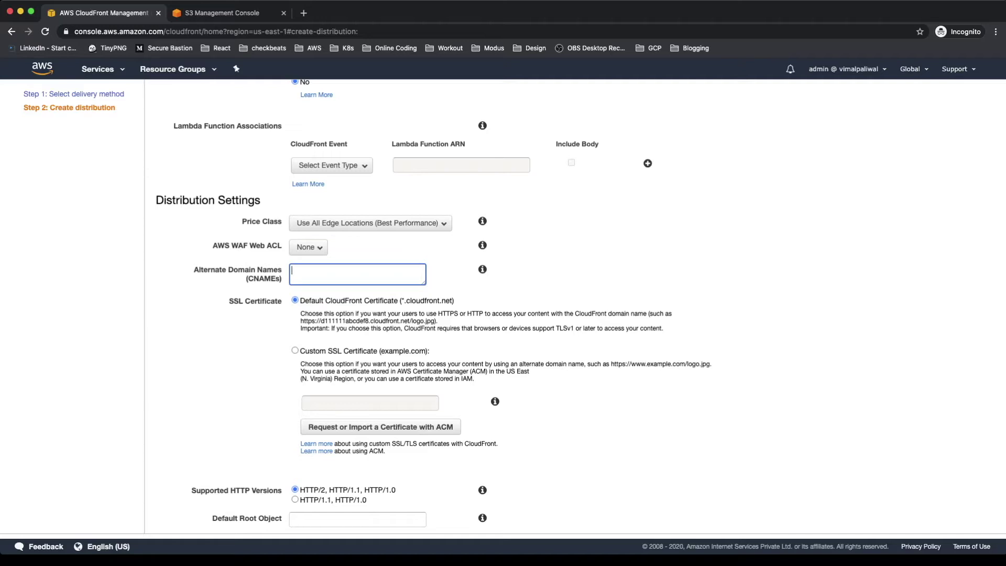
type("abc.com")
type("web.")
key("super+a")
key("BackSpace")
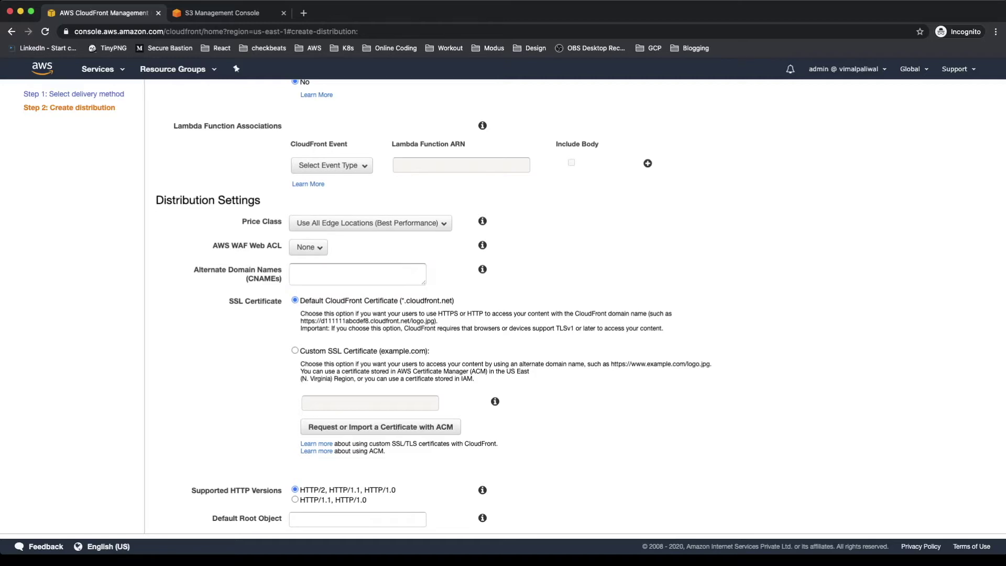
Step: Set the default root object to index.html and create the distribution
scroll(580, 306, "down", 1)
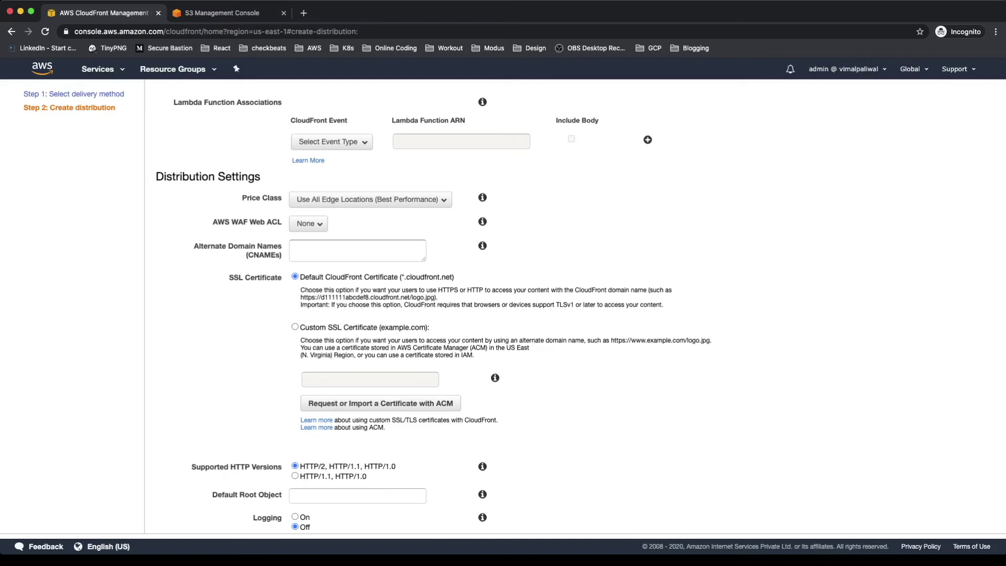
scroll(581, 309, "down", 5)
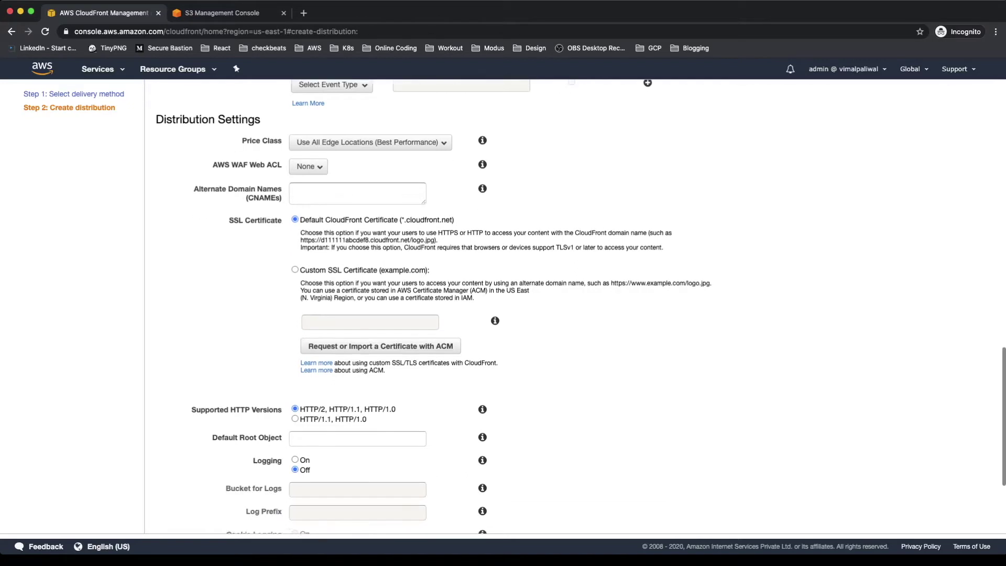
scroll(581, 309, "down", 1)
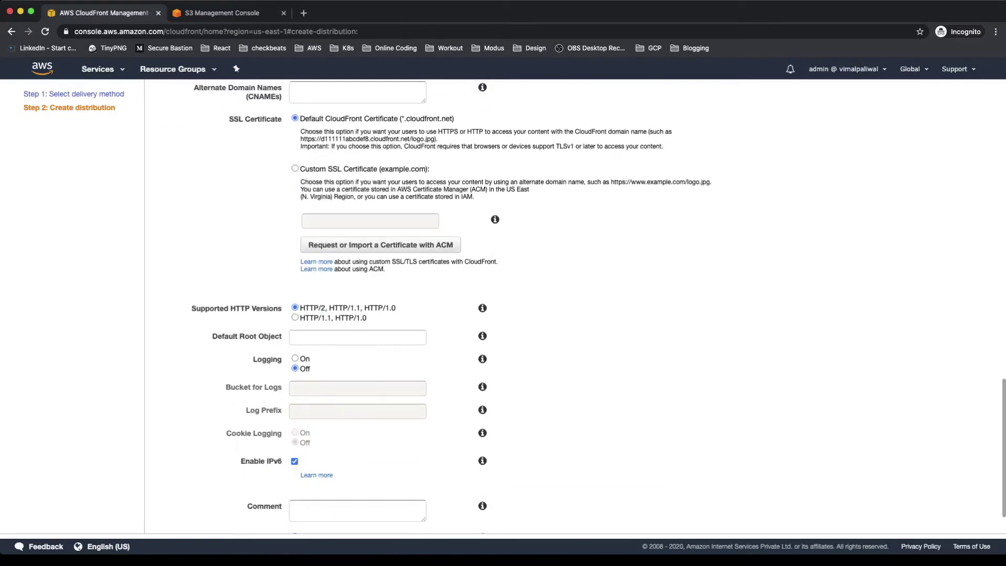
left_click(357, 337)
type("index.html")
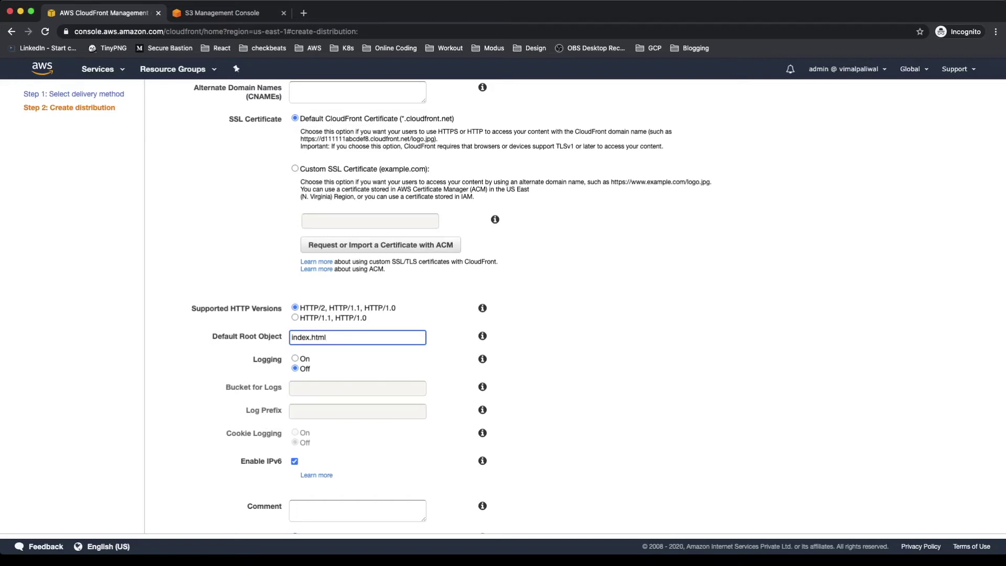
scroll(598, 306, "down", 2)
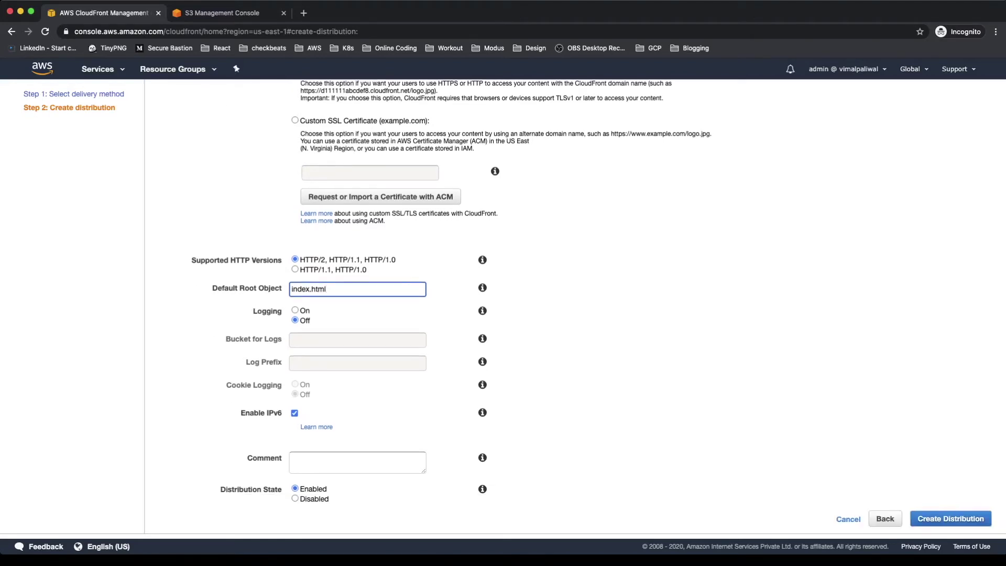
key("Return")
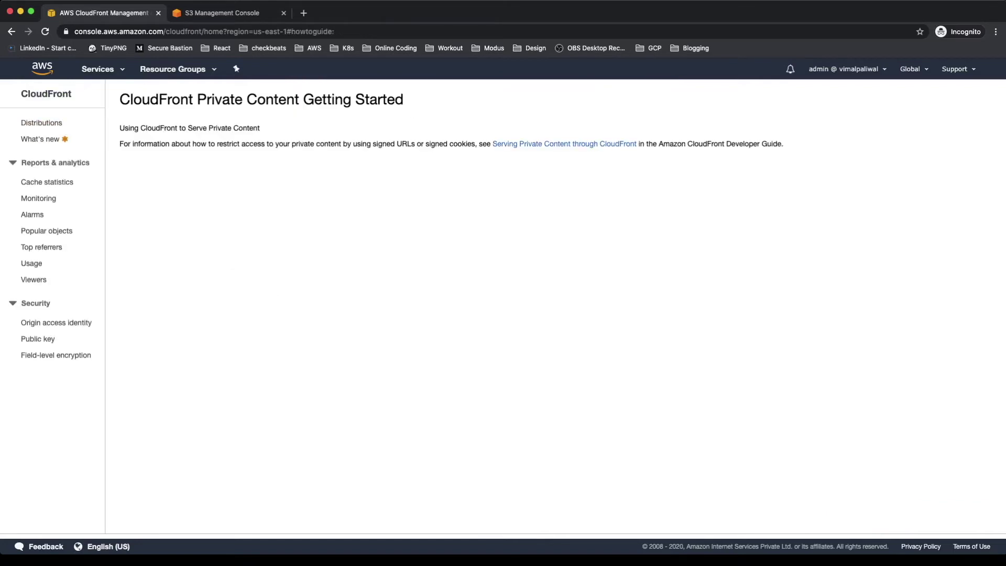
Step: Select the new vim-web-bucket distribution in the CloudFront distributions list and return to the S3 bucket list
left_click(42, 122)
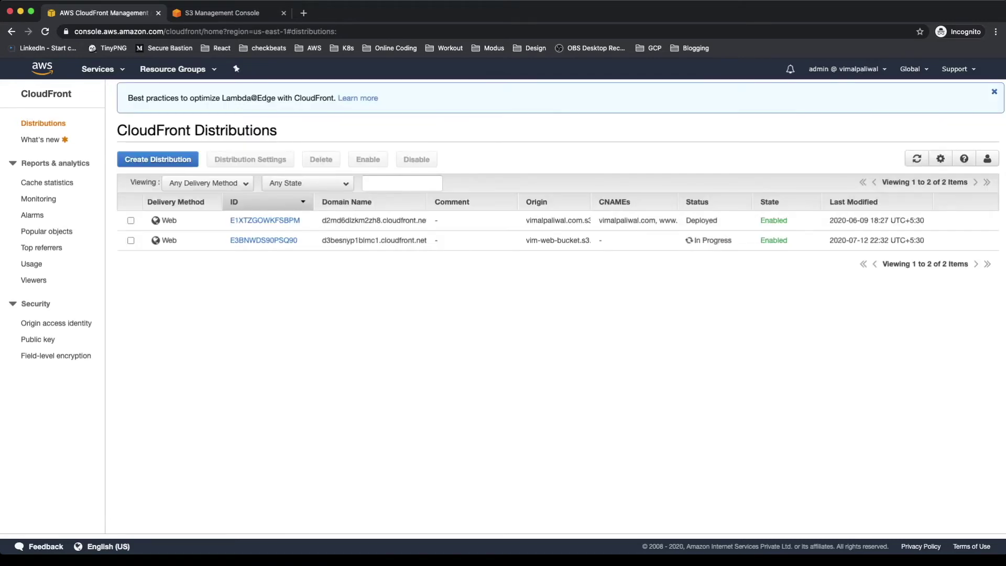
left_click(131, 240)
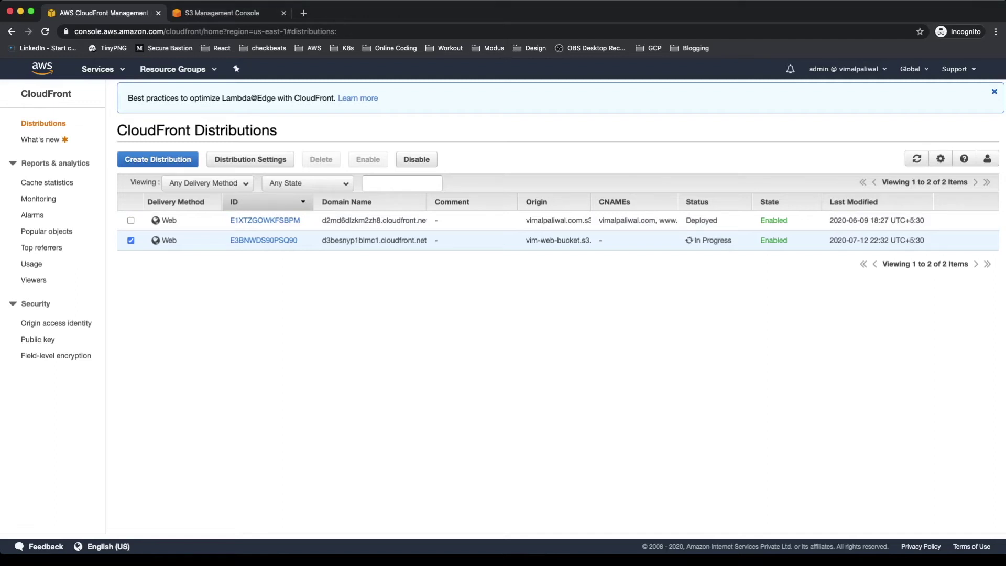
key("ctrl+Tab")
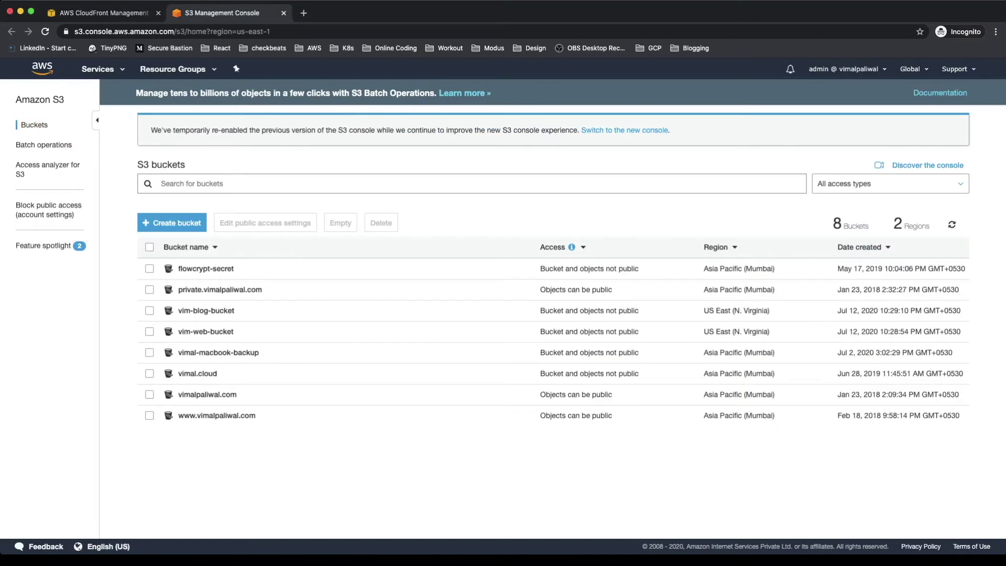
Step: Upload index.html to vim-web-bucket with the default upload settings
left_click(205, 331)
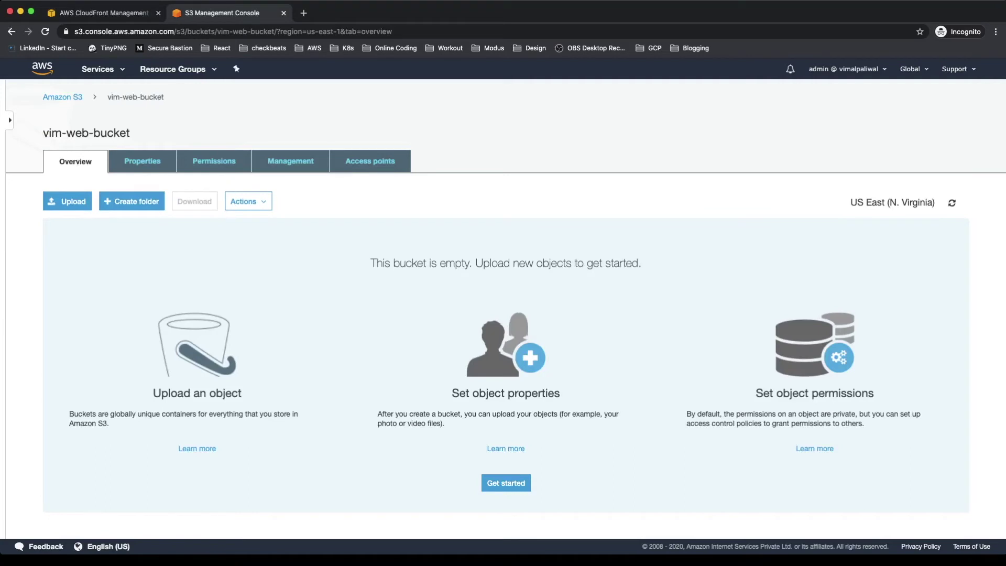
left_click(67, 201)
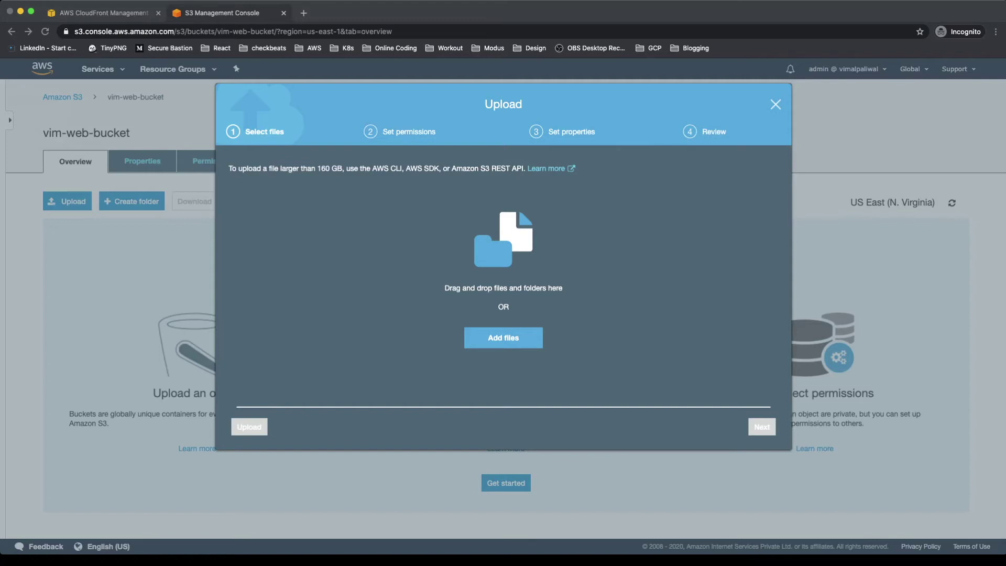
key("Return")
left_click(248, 426)
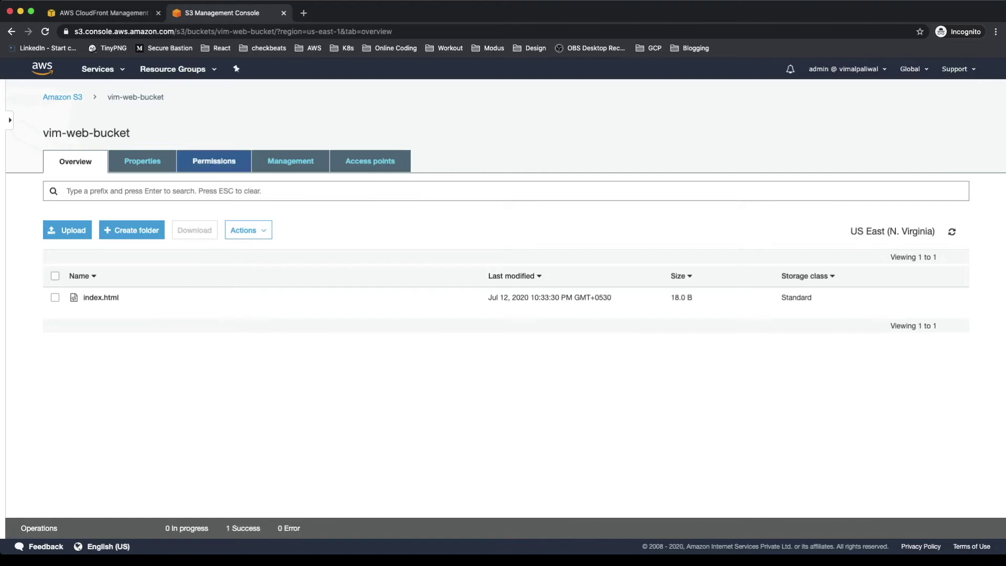
Step: Examine the bucket policy of vim-web-bucket for the CloudFront origin access identity grant and return to the bucket list
left_click(214, 160)
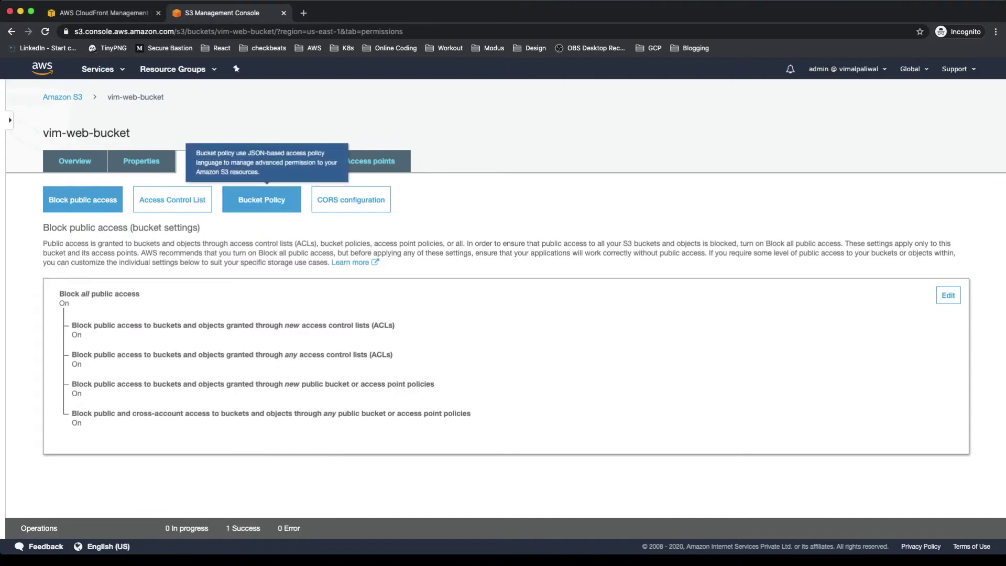
left_click(261, 200)
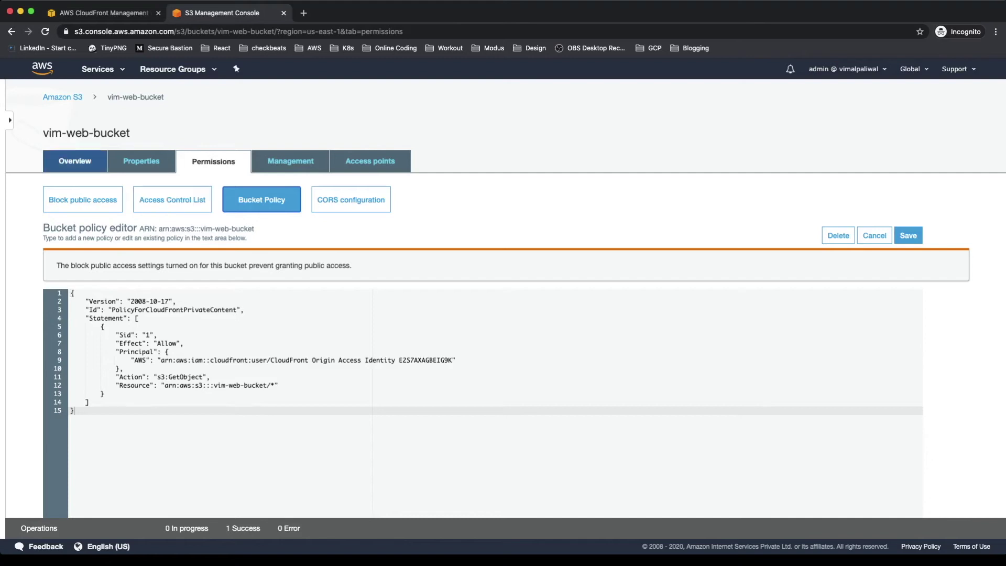
left_click(74, 161)
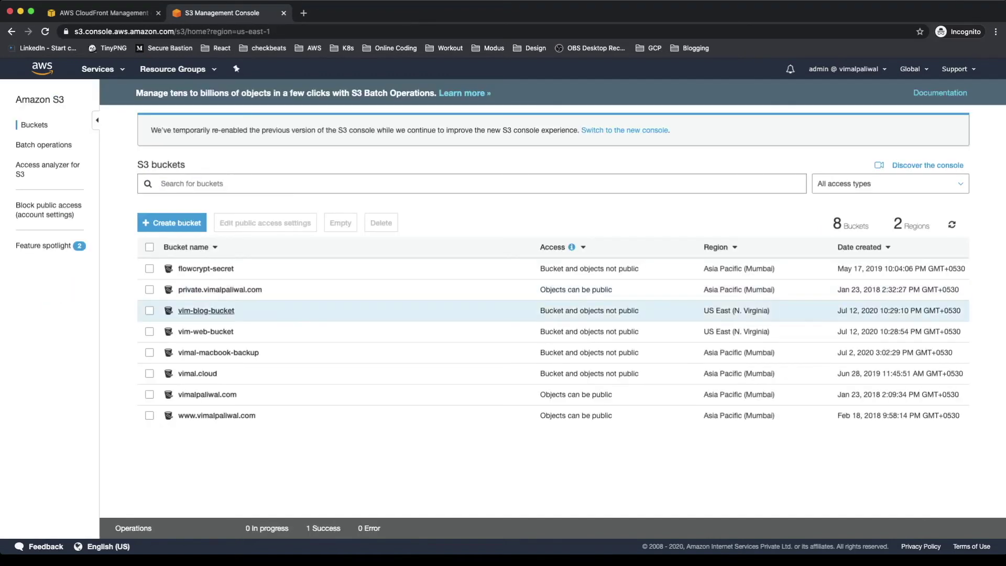
Step: Create a folder named blog in vim-blog-bucket, using the bucket's encryption settings
left_click(206, 310)
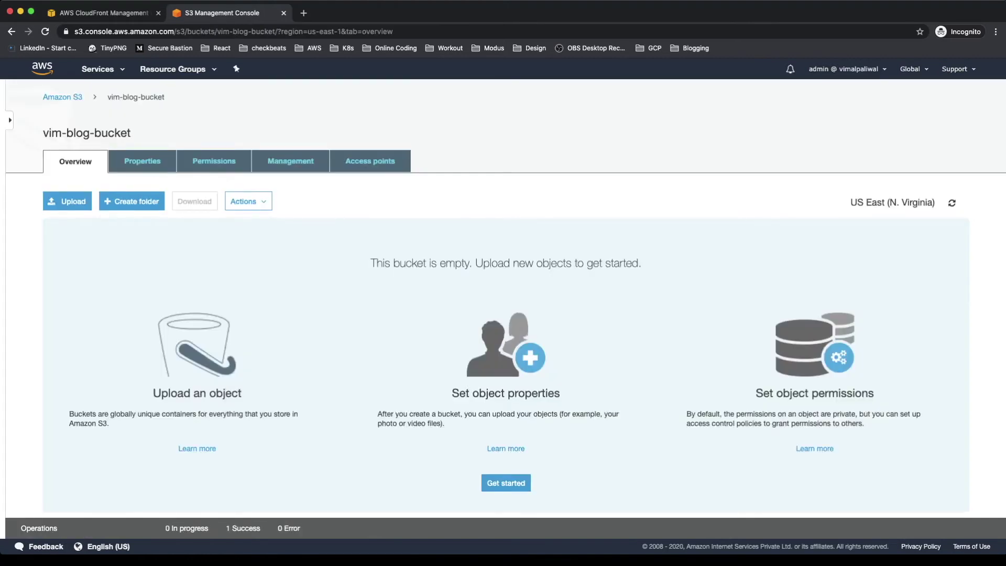
left_click(132, 201)
type("blog")
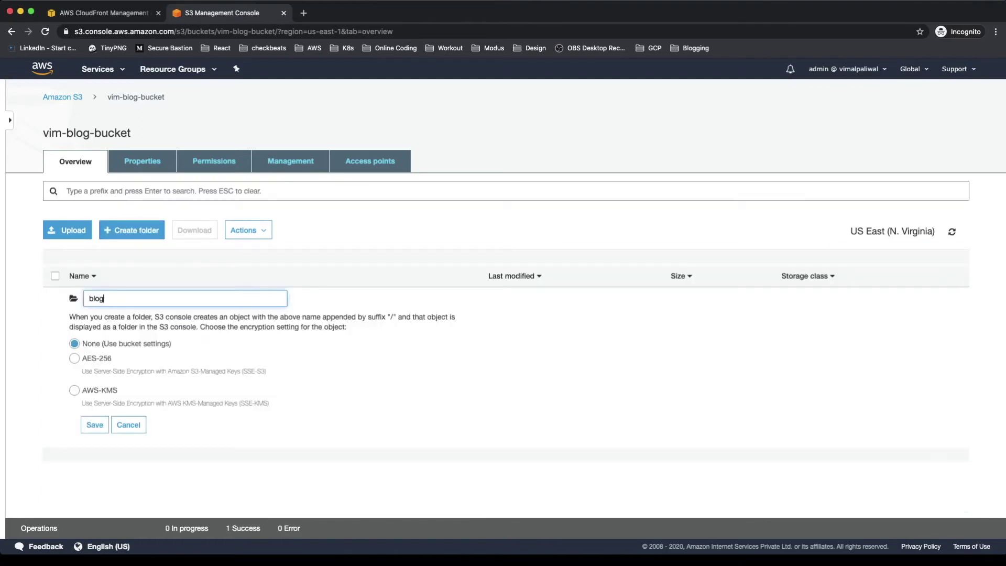
key("Return")
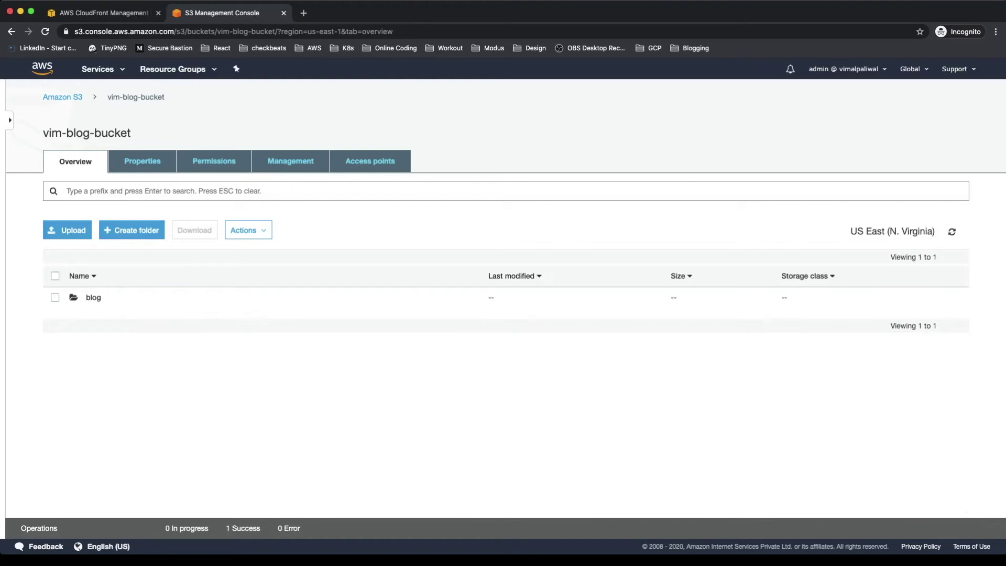
Step: Upload index.html into the blog folder of vim-blog-bucket and return to the bucket list
left_click(93, 297)
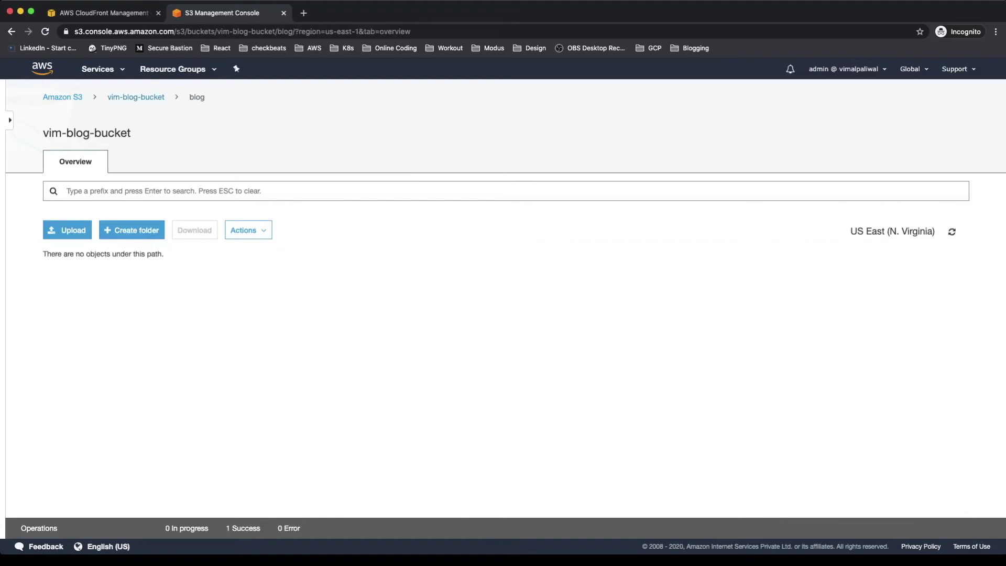
left_click(67, 230)
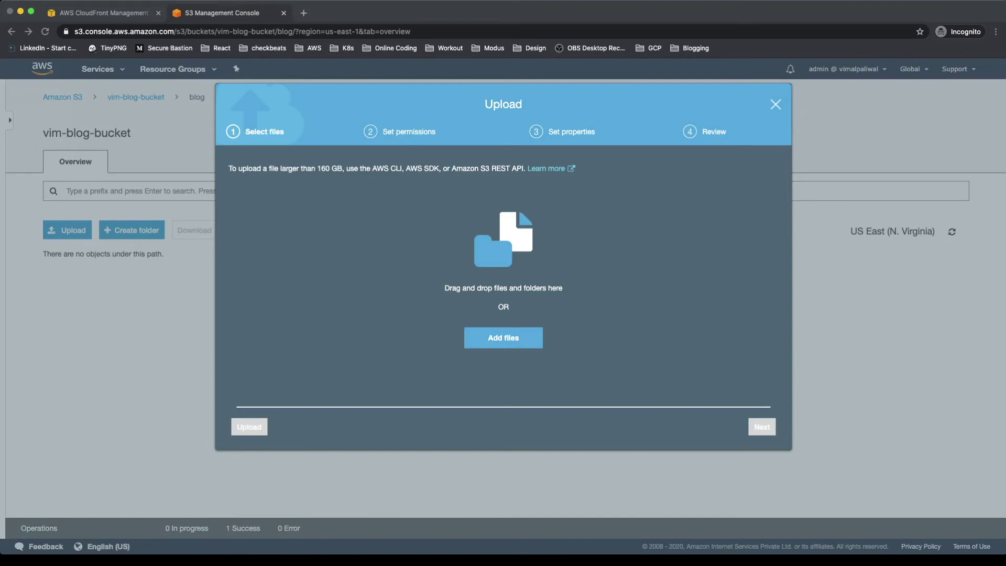
key("Return")
key("Tab")
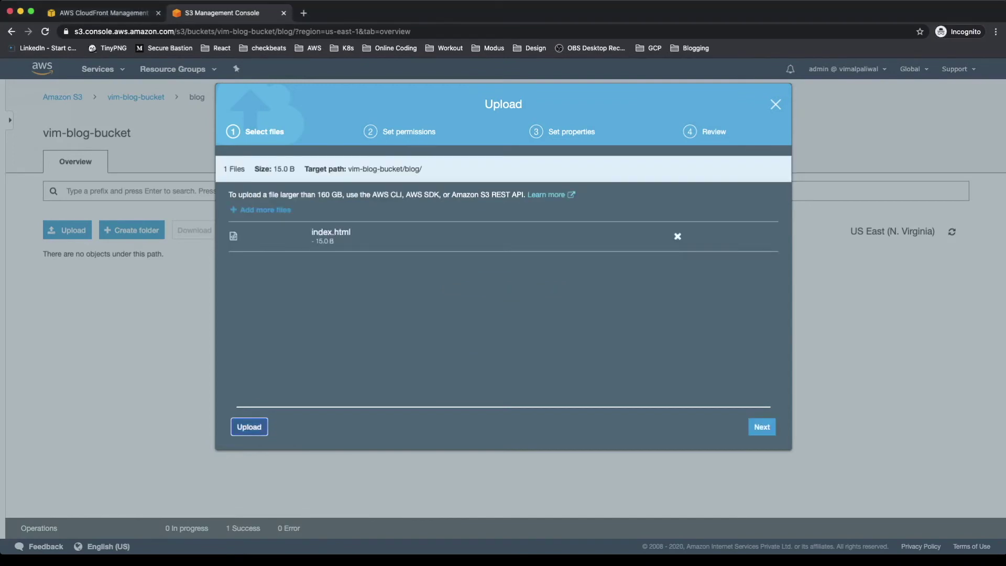
key("Return")
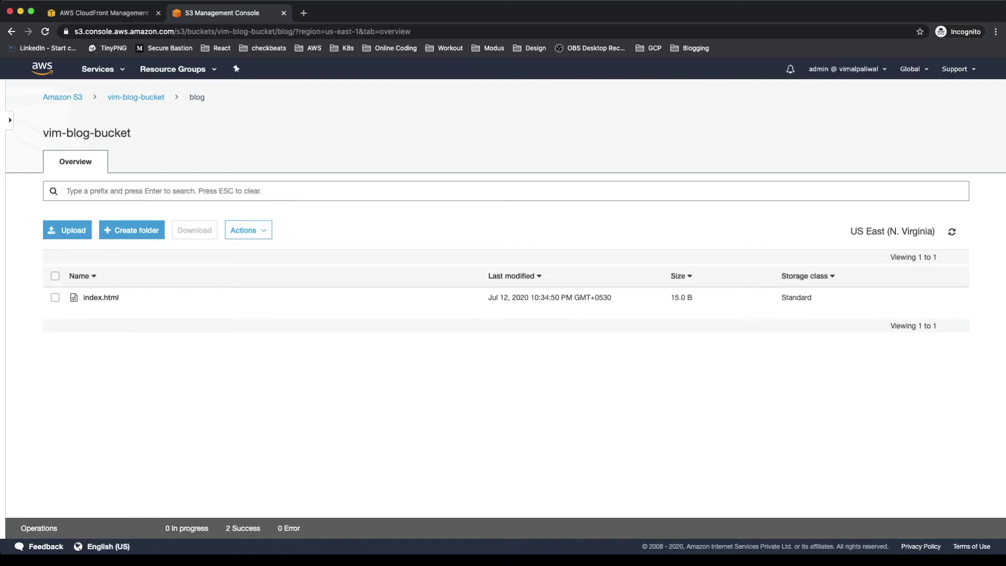
left_click(62, 97)
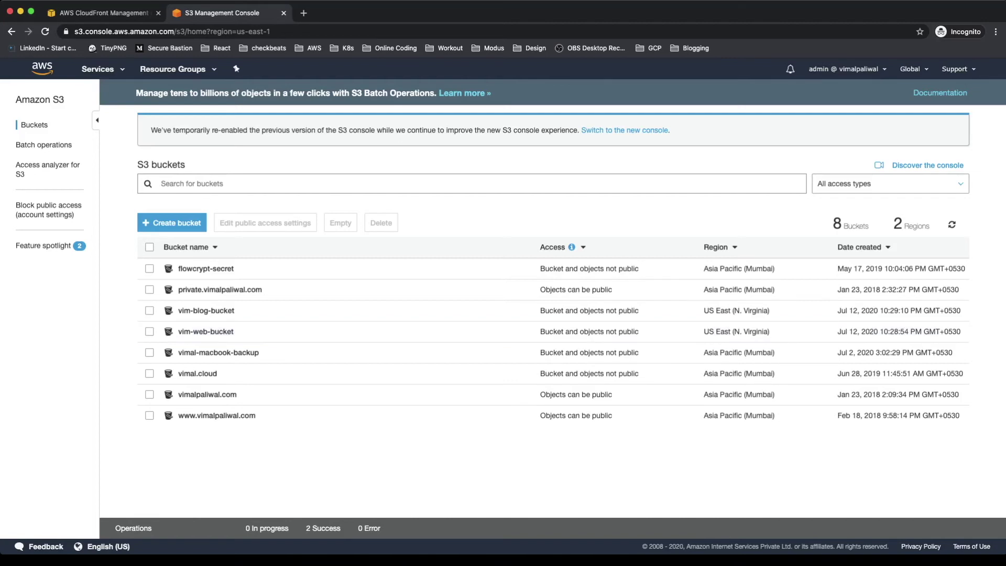
Step: Start a new origin in the vim-web-bucket CloudFront distribution with vim-blog-bucket.s3.amazonaws.com as its domain name
key("ctrl+shift+Tab")
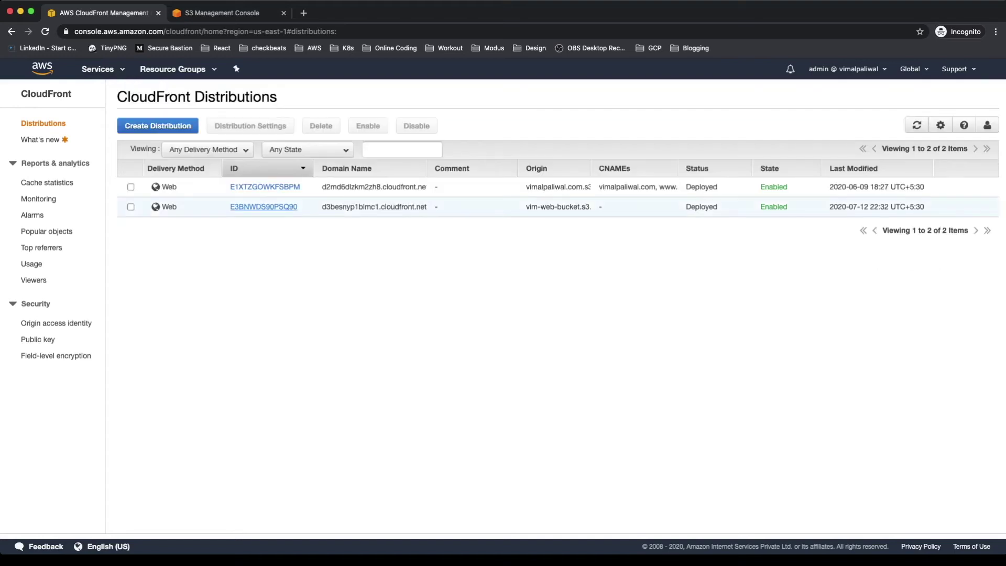
left_click(263, 206)
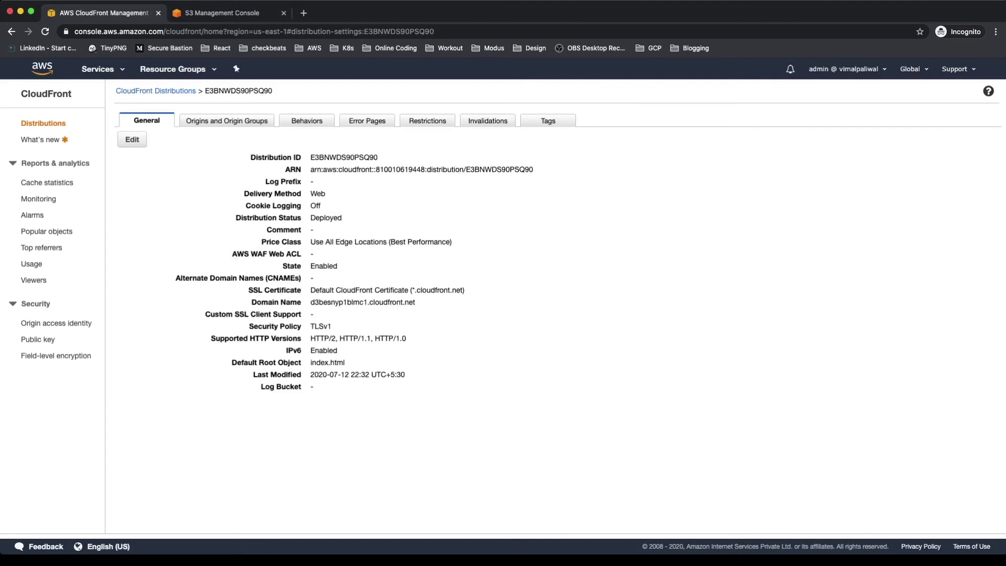
left_click(226, 120)
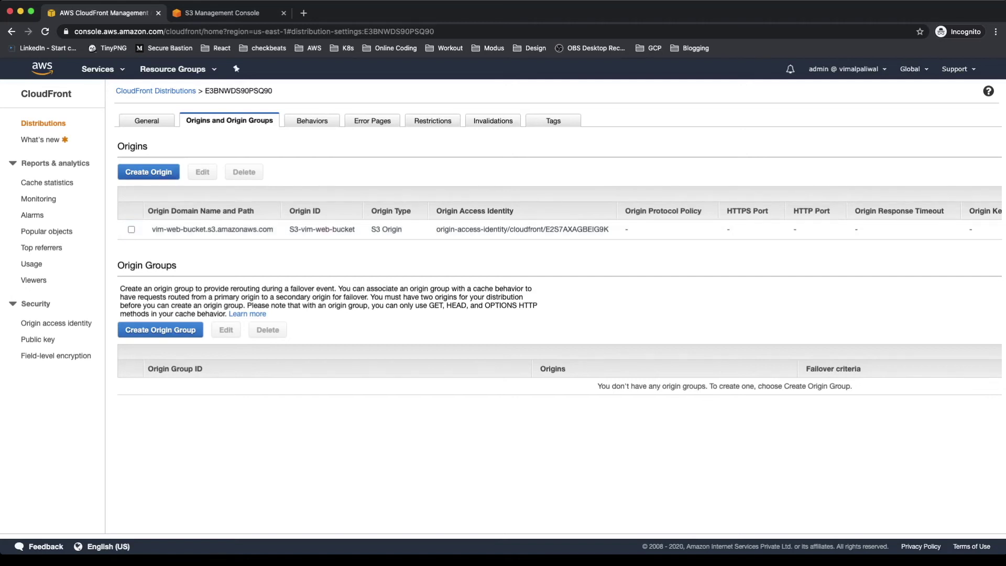
left_click(148, 171)
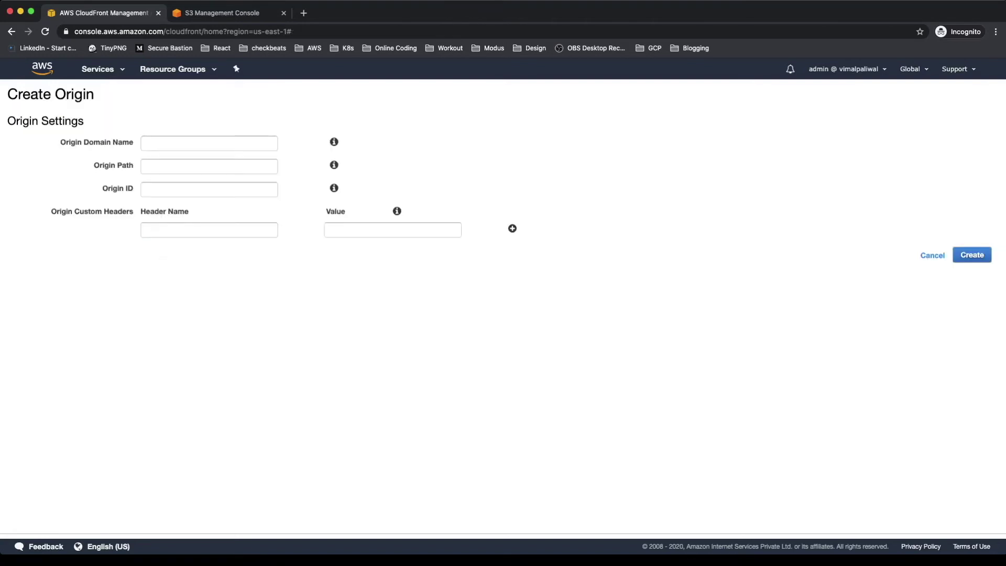
left_click(209, 143)
key("Down")
key("Down")
key("Down")
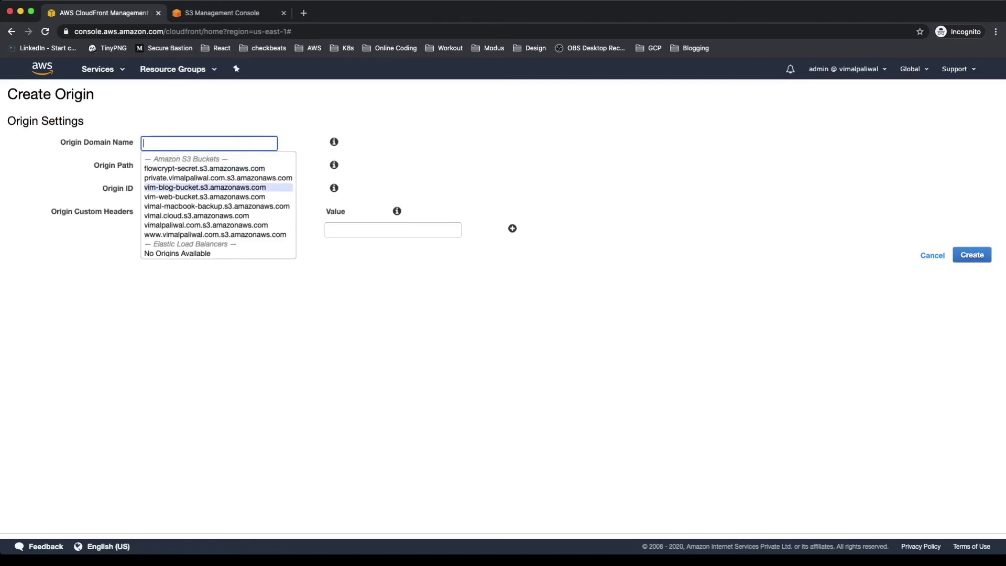
key("Return")
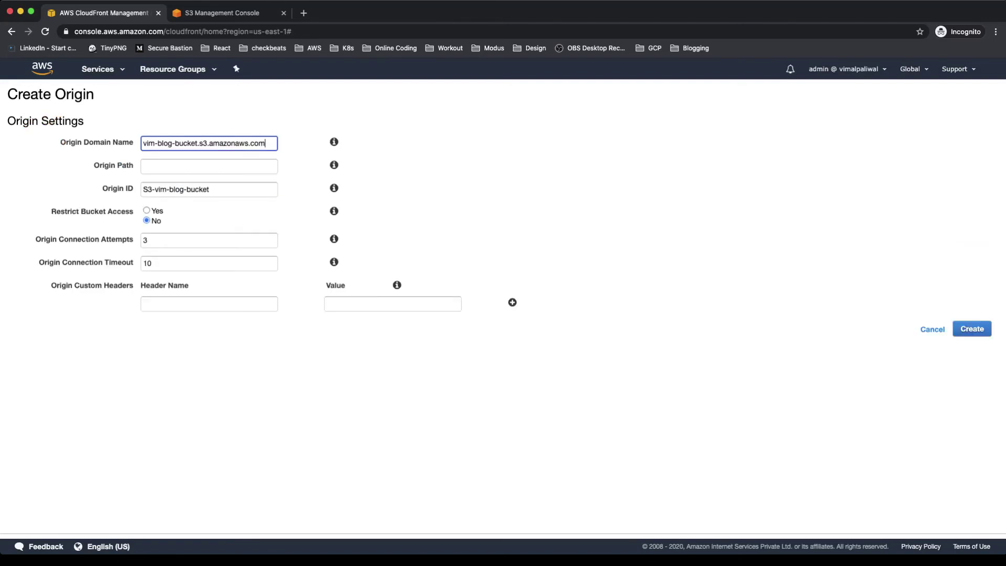
Step: Restrict bucket access with a new origin access identity, let CloudFront update the bucket policy, and create the origin
left_click(209, 166)
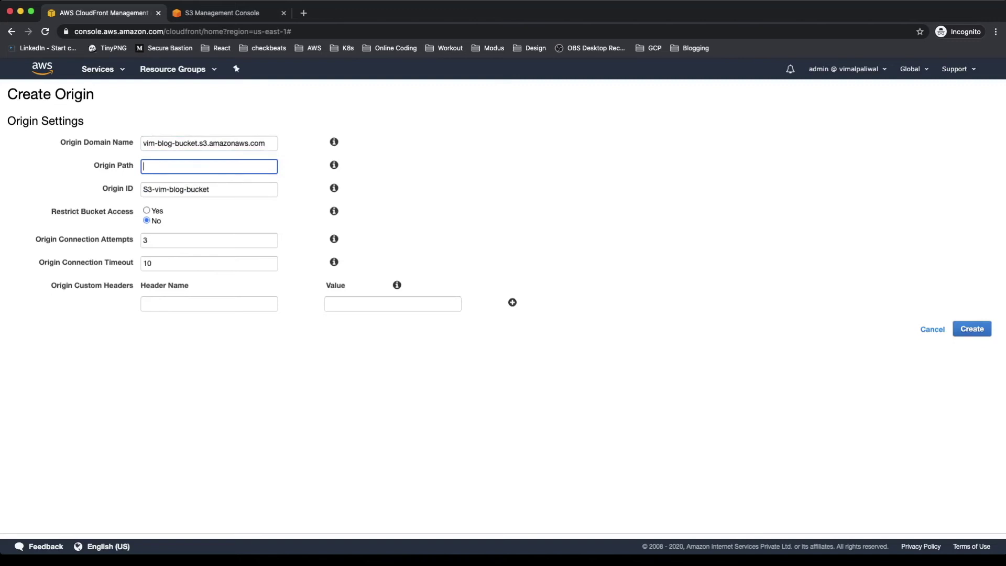
left_click(146, 210)
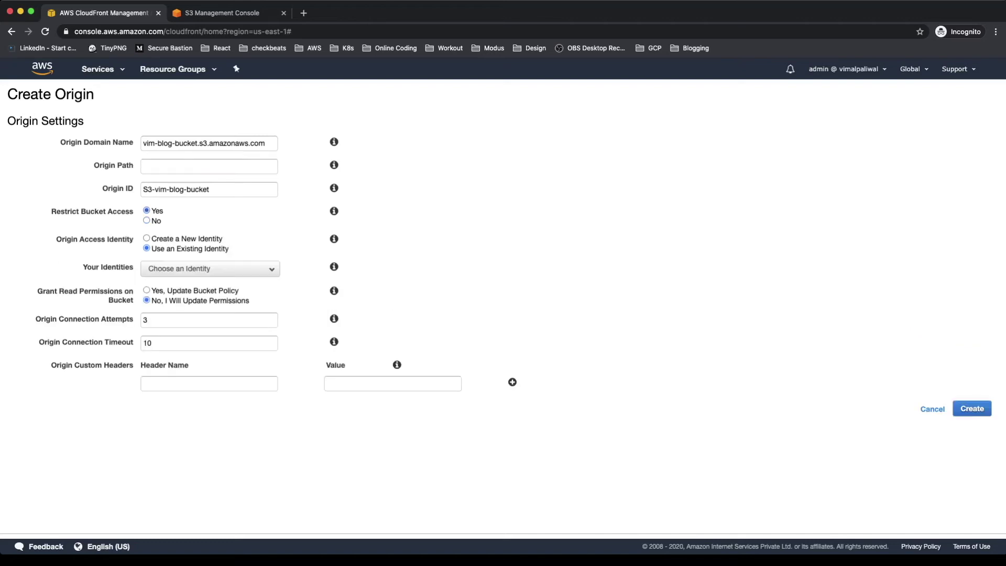
left_click(146, 238)
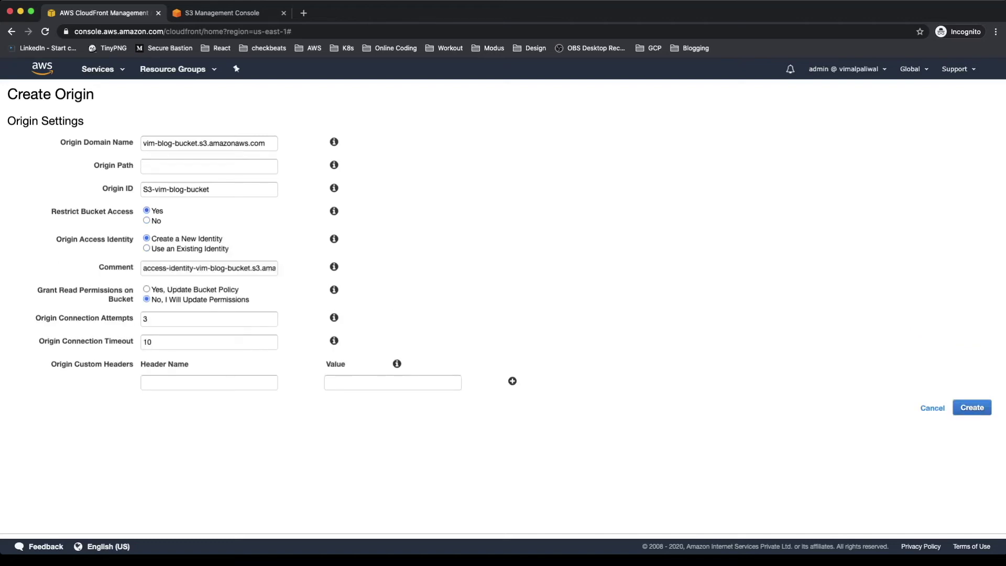
left_click(147, 289)
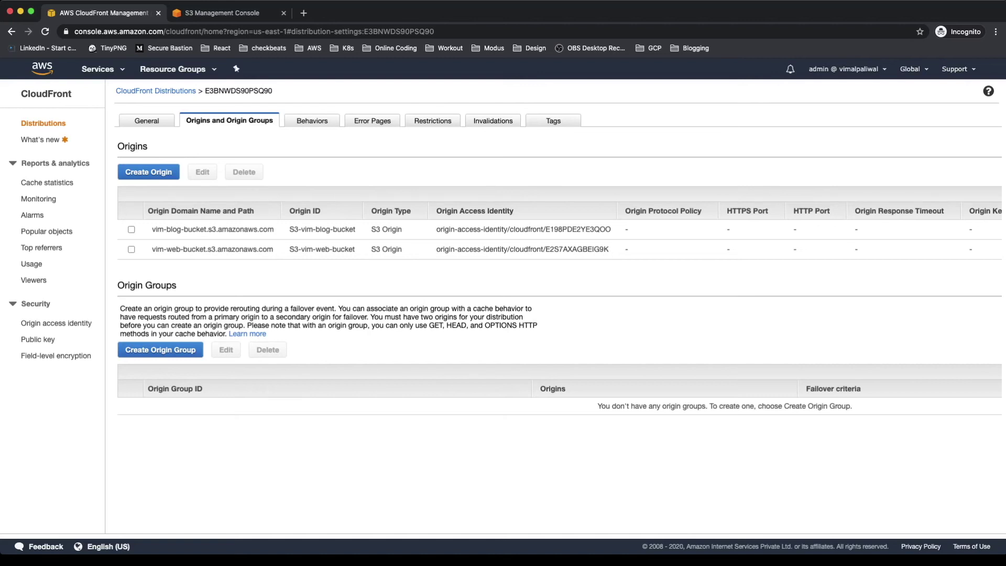
Step: Start a new cache behavior with path pattern blog/* and S3-vim-blog-bucket as the origin
left_click(312, 121)
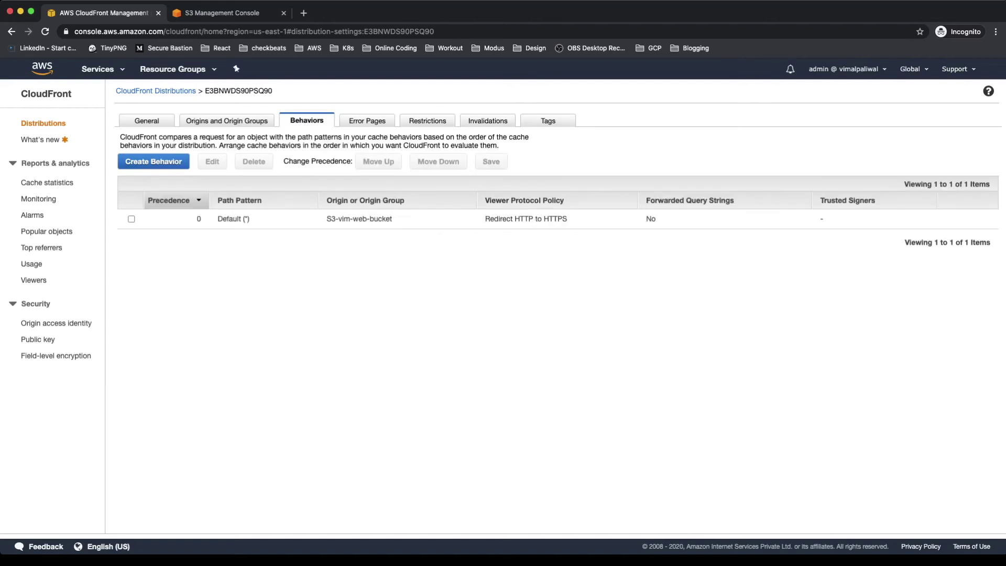
left_click(154, 161)
left_click(209, 143)
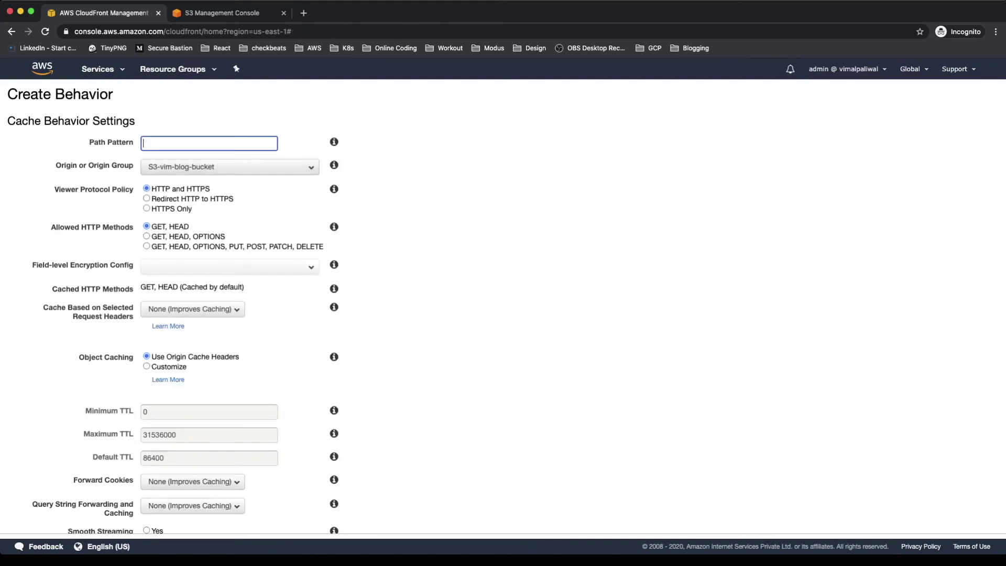
type("blog/*")
left_click(229, 167)
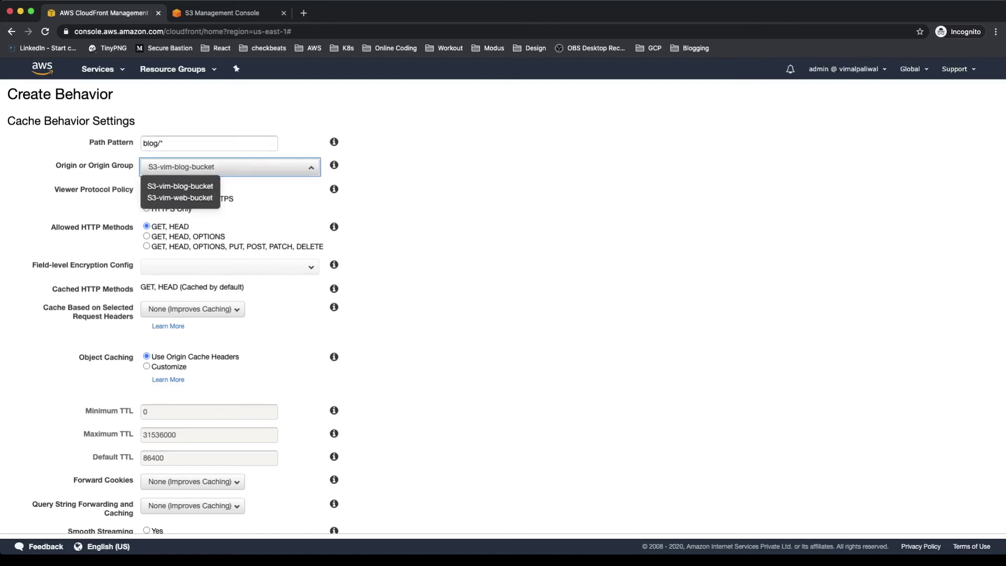
key("Return")
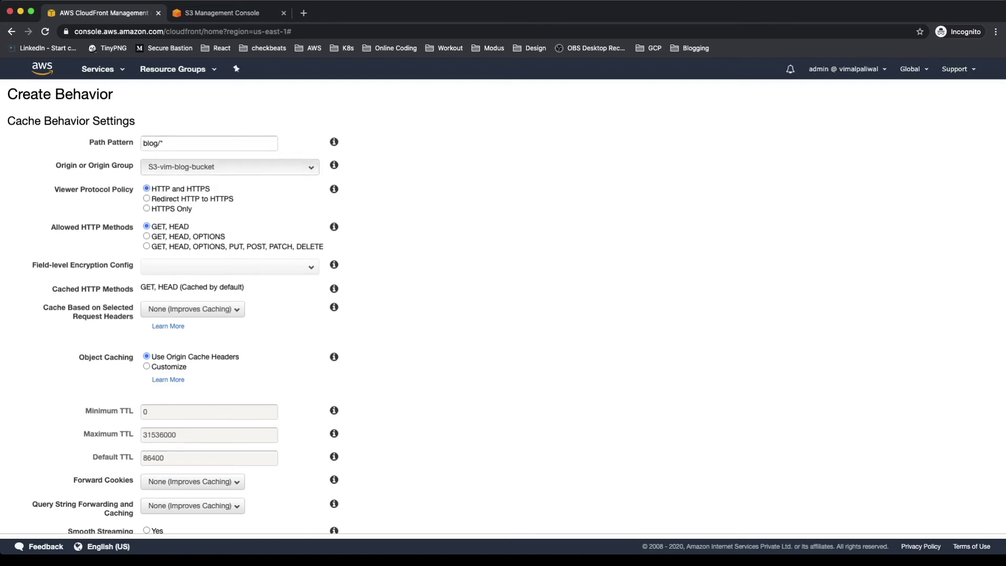
Step: Try S3-vim-web-bucket as the behavior's origin and switch back to S3-vim-blog-bucket
key("space")
key("Down")
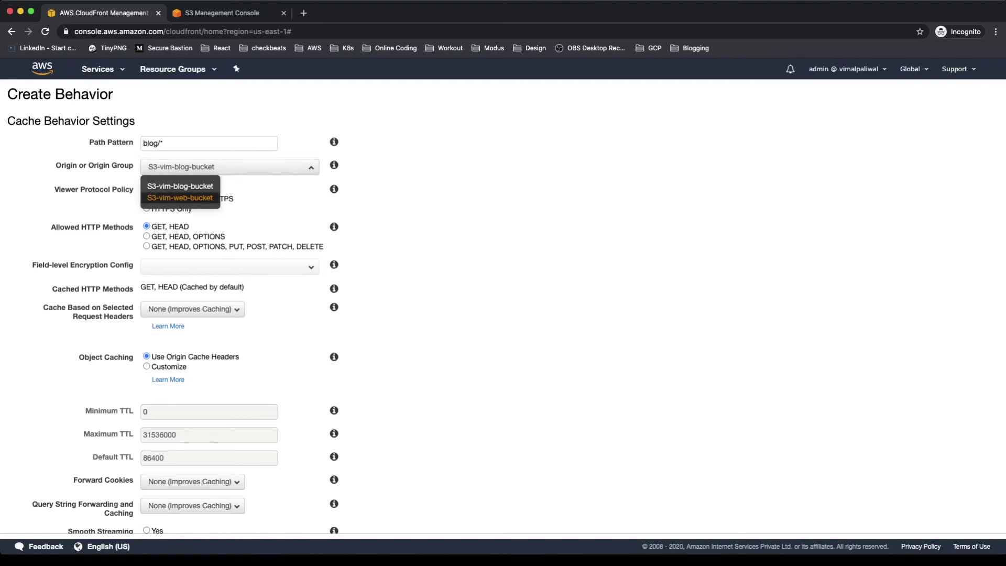
key("Return")
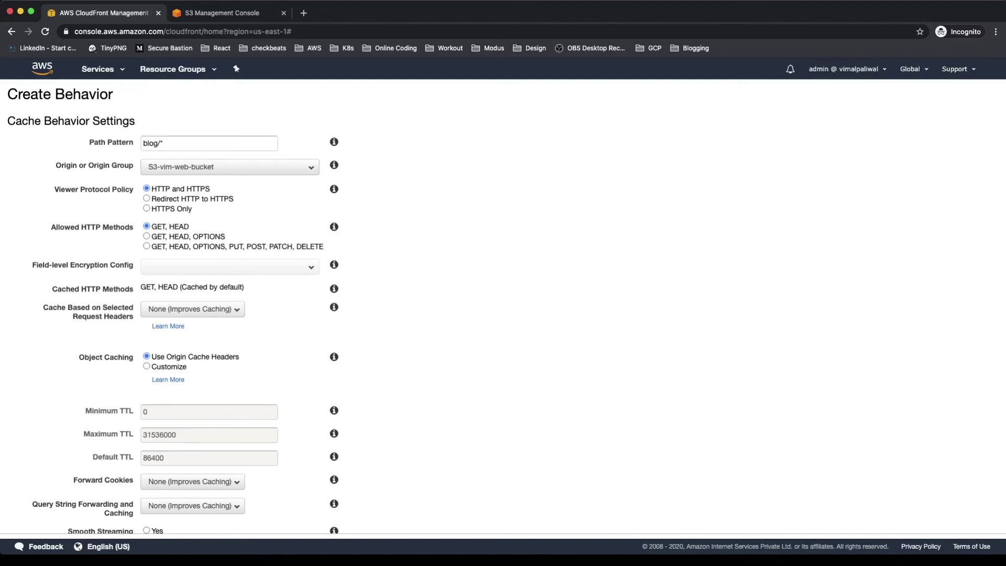
left_click(231, 166)
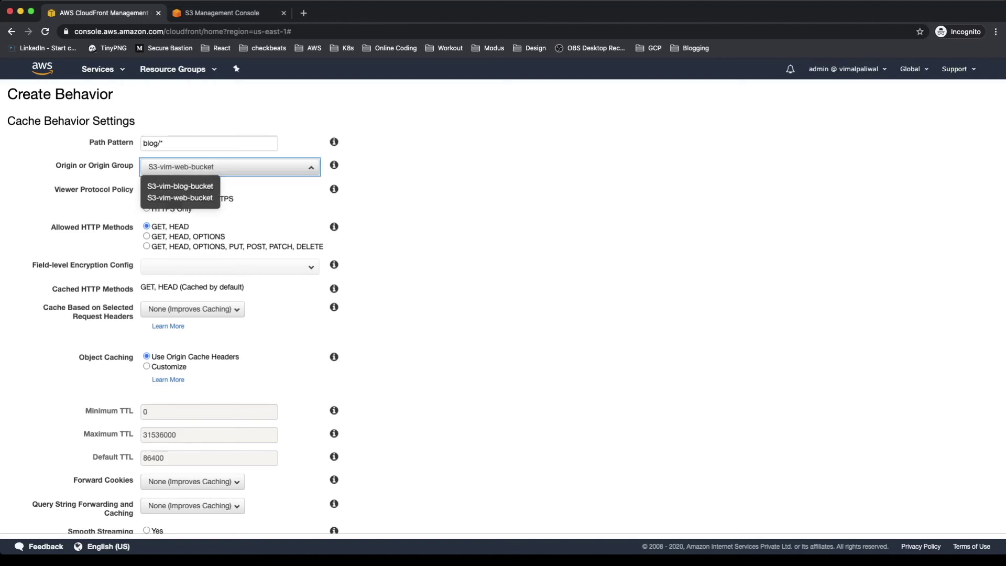
key("Return")
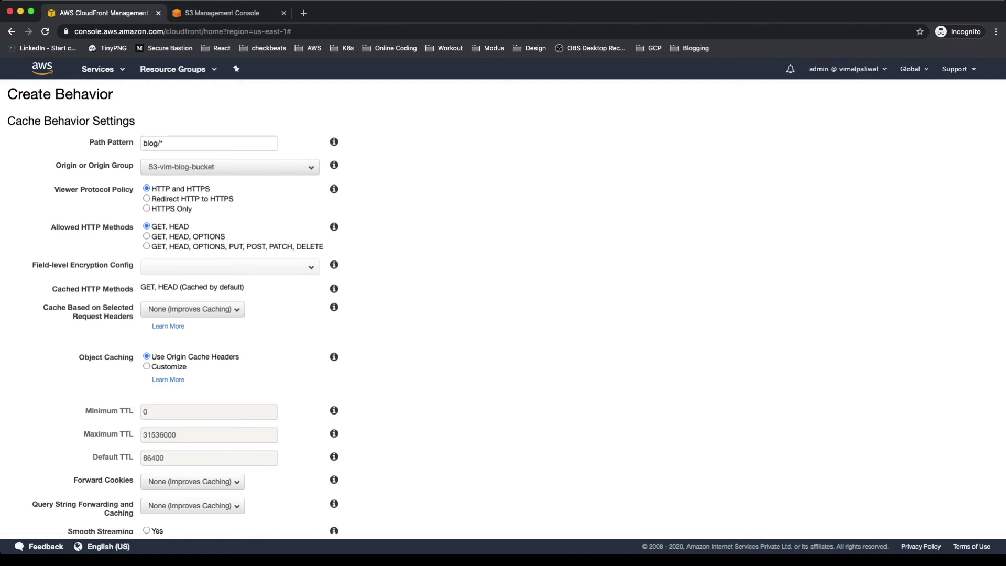
Step: Set the blog/* behavior's viewer protocol policy to Redirect HTTP to HTTPS and create the behavior
left_click(146, 198)
scroll(503, 322, "down", 3)
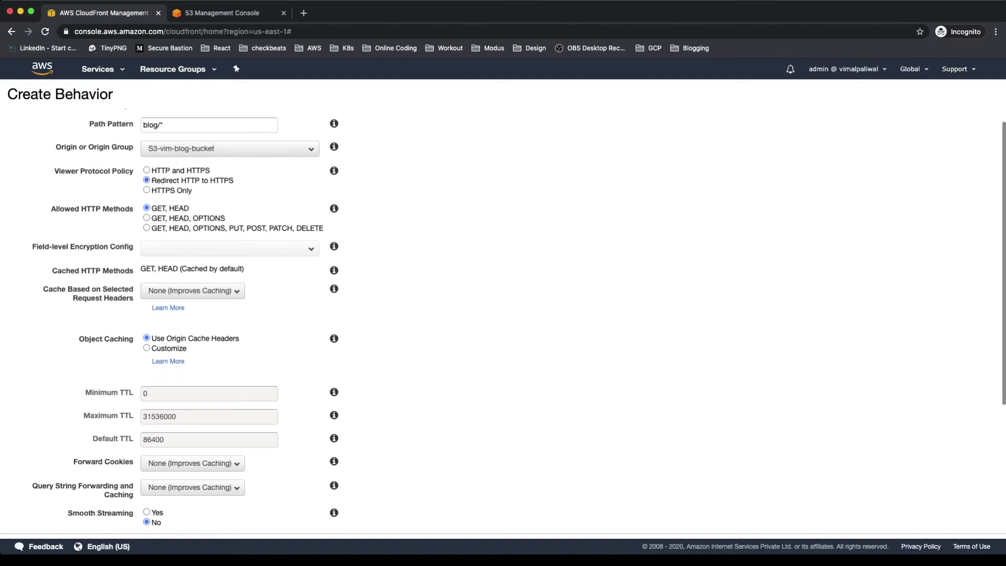
scroll(503, 322, "down", 4)
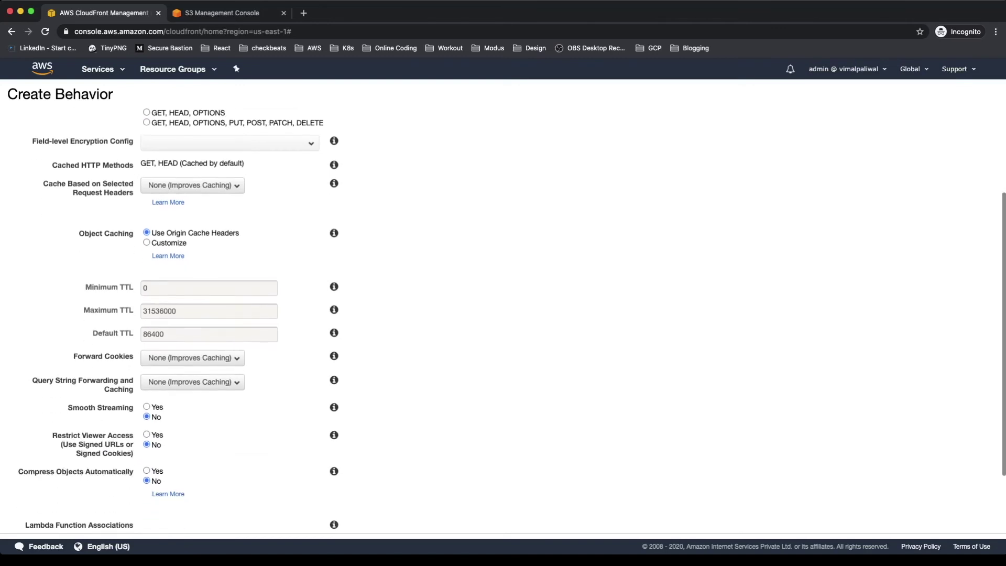
scroll(503, 323, "down", 1)
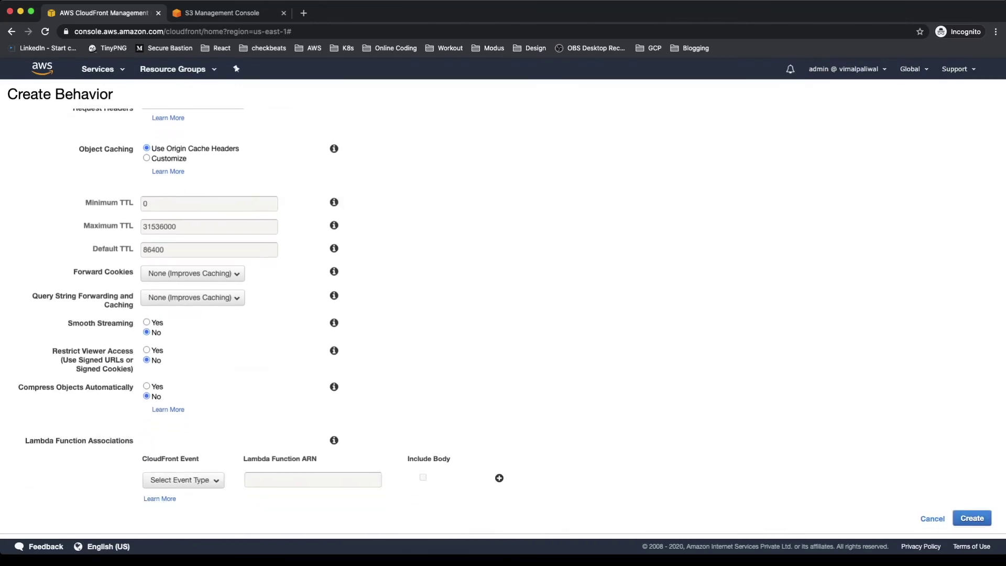
key("Return")
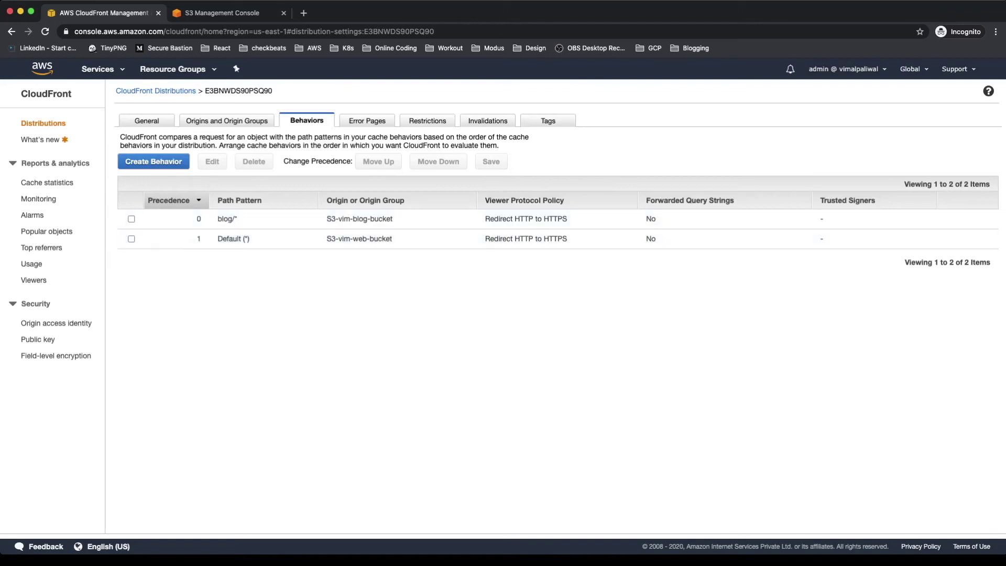
Step: Review the distribution's origins, cache behaviors and general details, and check its deployment status in the distributions list
left_click(226, 120)
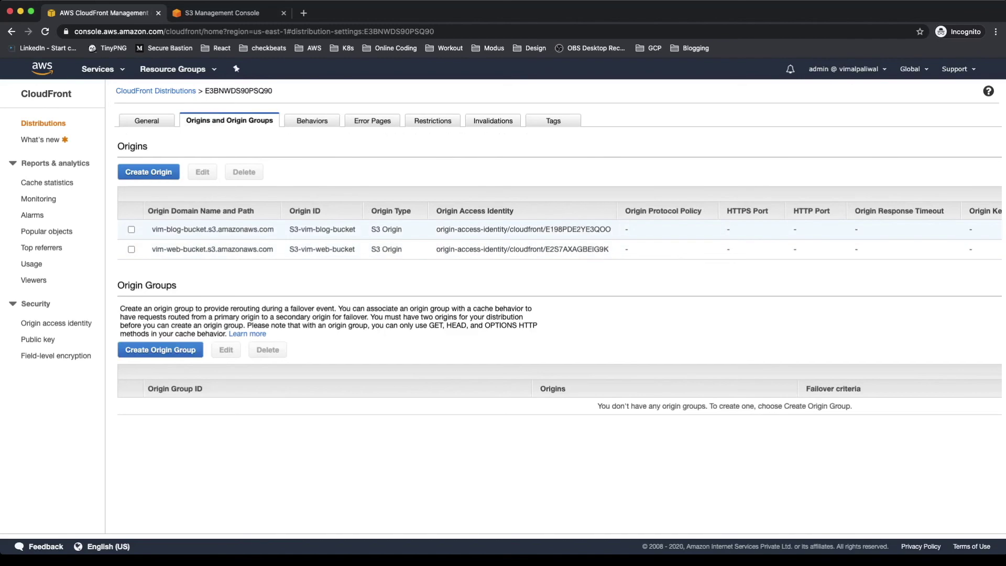
left_click(312, 121)
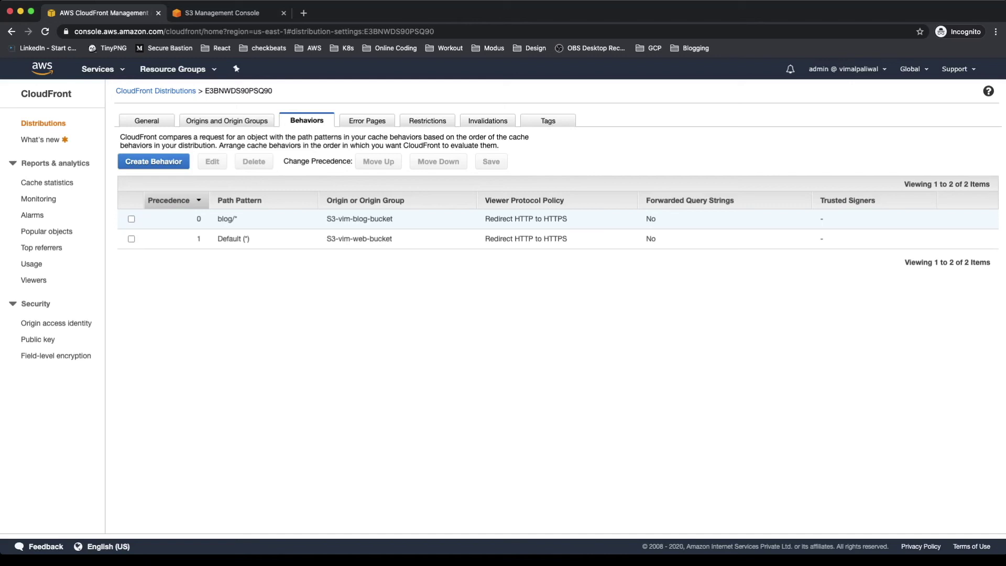
left_click(147, 120)
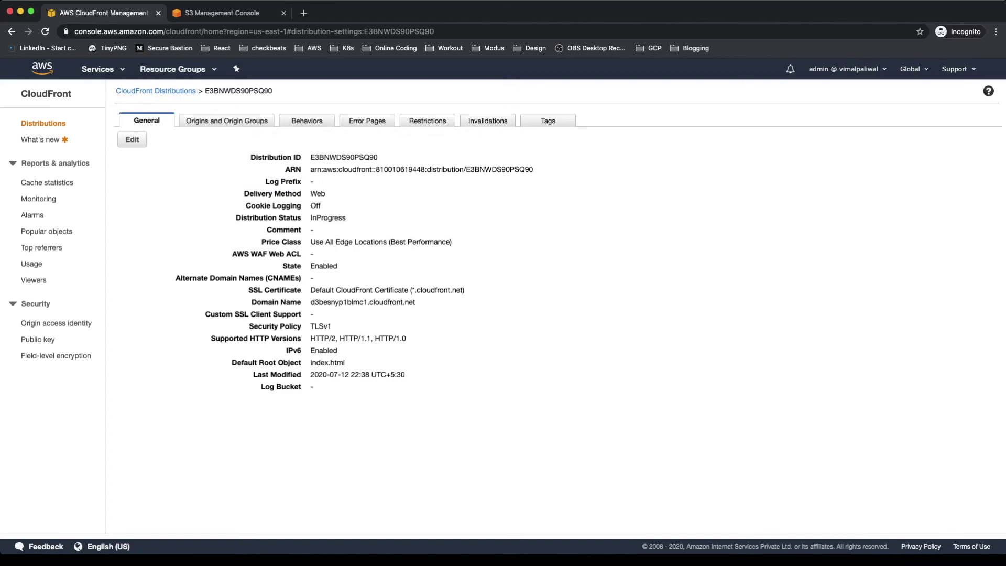
left_click(155, 91)
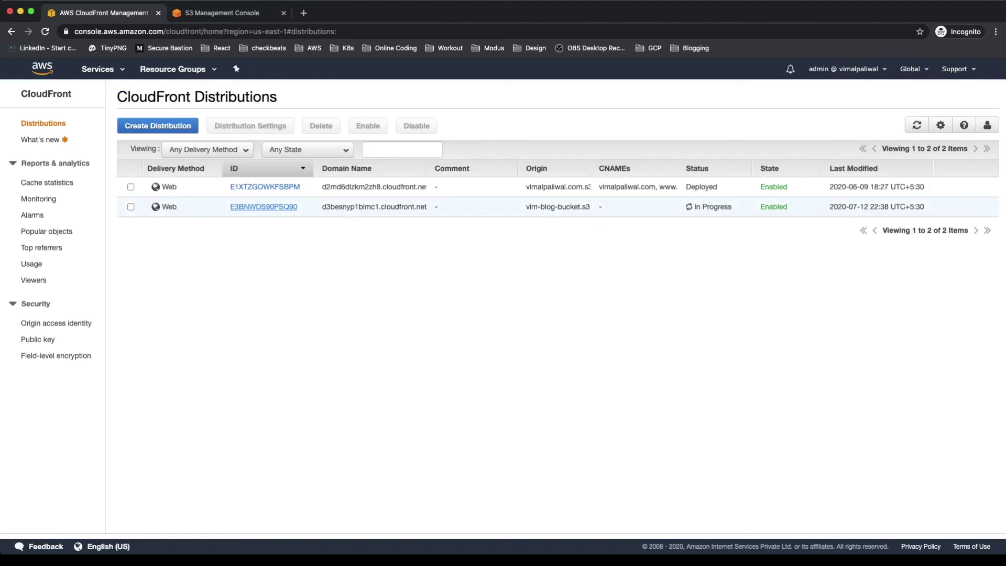
Step: Copy the domain name of the vim bucket distribution from its general details and load it in a new browser tab
left_click(264, 207)
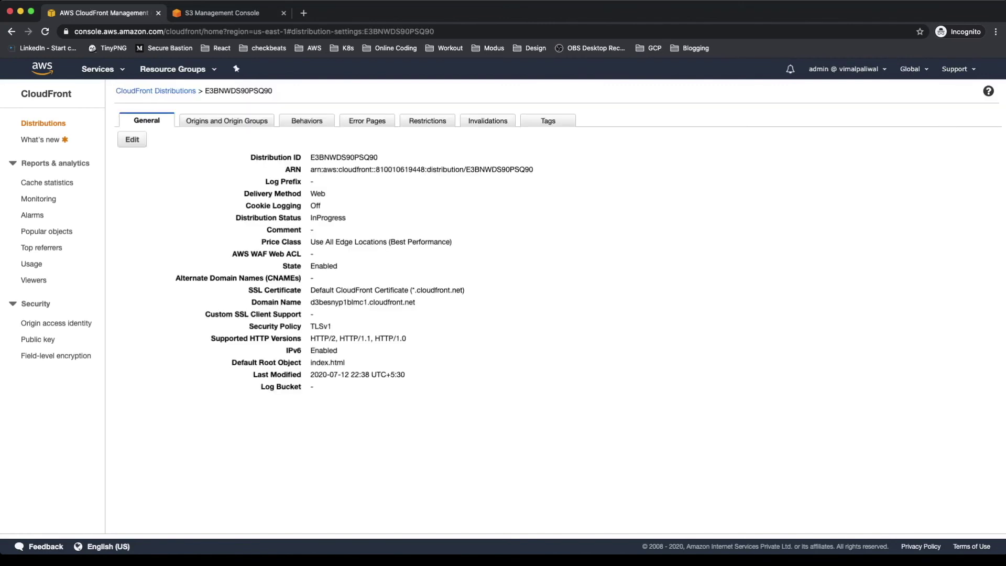
left_click_drag(311, 302, 415, 302)
key("super+c")
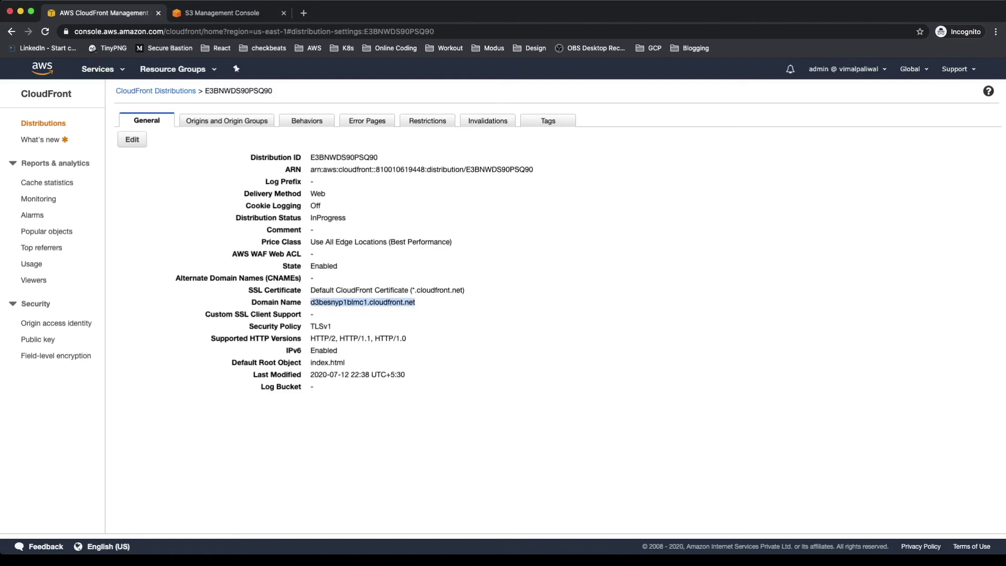
key("super+t")
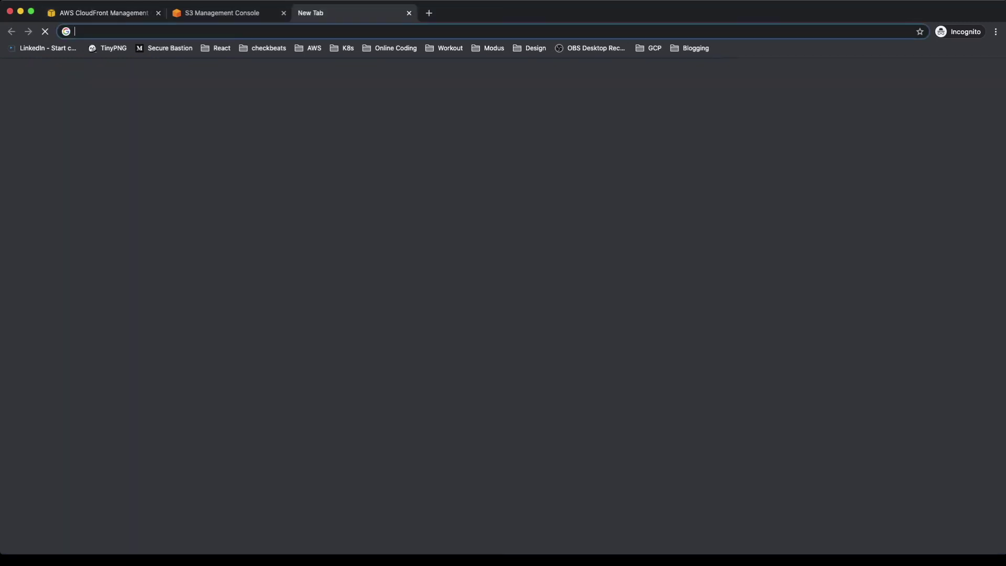
key("super+v")
key("Return")
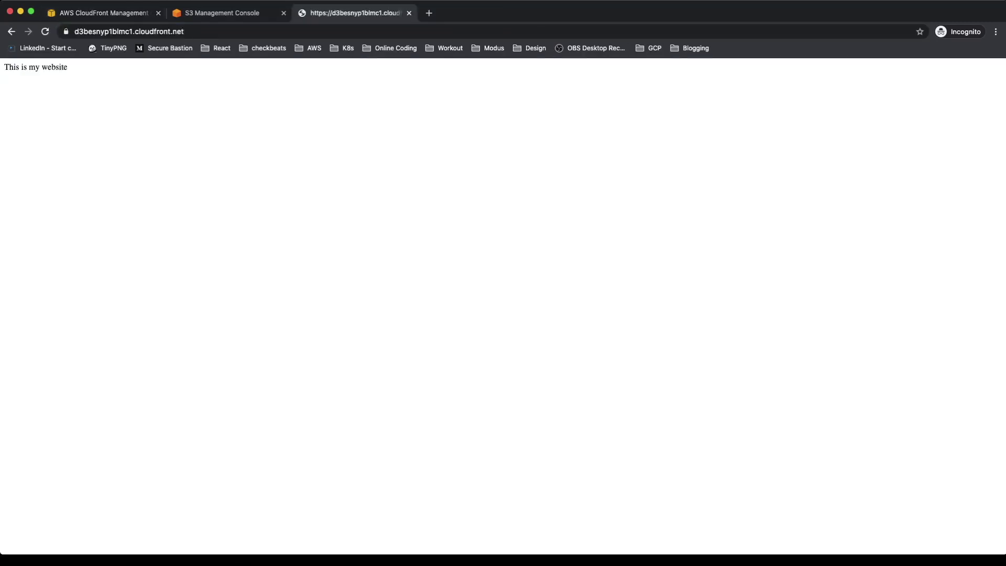